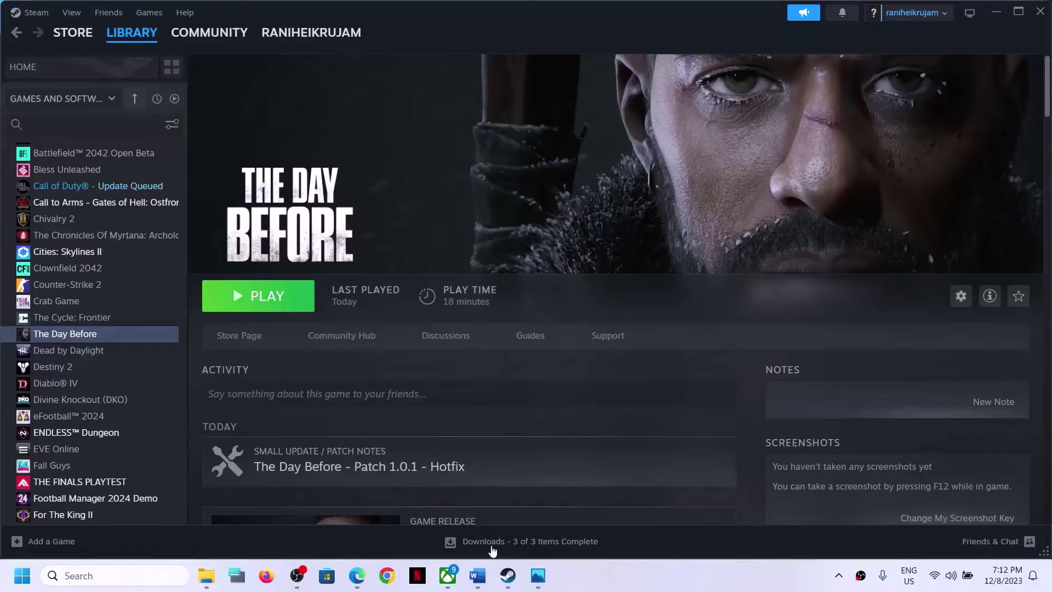
- Delete 'both steam & game pass users' from the Word guide's Step 7 heading
{"action": "left_click", "coordinate": [481, 580]}
{"action": "scroll", "coordinate": [467, 367], "scroll_direction": "down", "scroll_amount": 3}
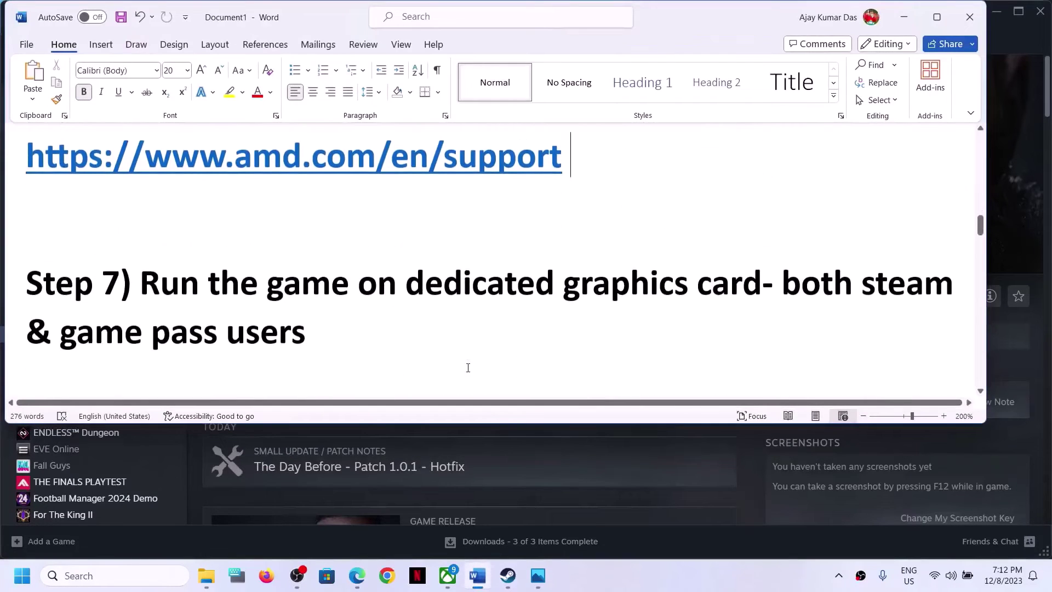
{"action": "left_click_drag", "start_coordinate": [434, 278], "coordinate": [681, 345]}
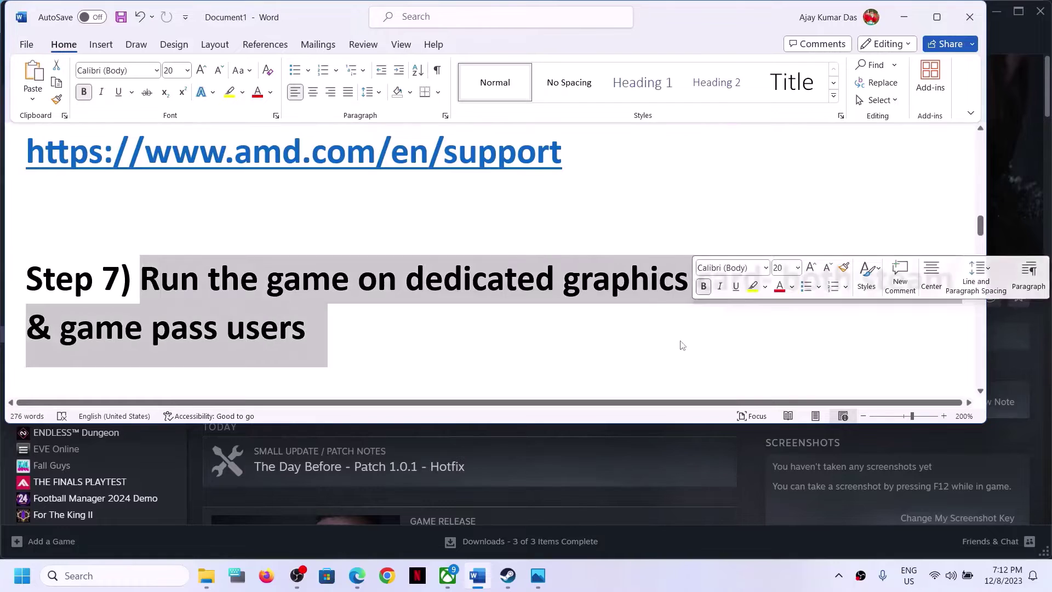
{"action": "left_click", "coordinate": [681, 345]}
{"action": "left_click_drag", "start_coordinate": [316, 312], "coordinate": [781, 279]}
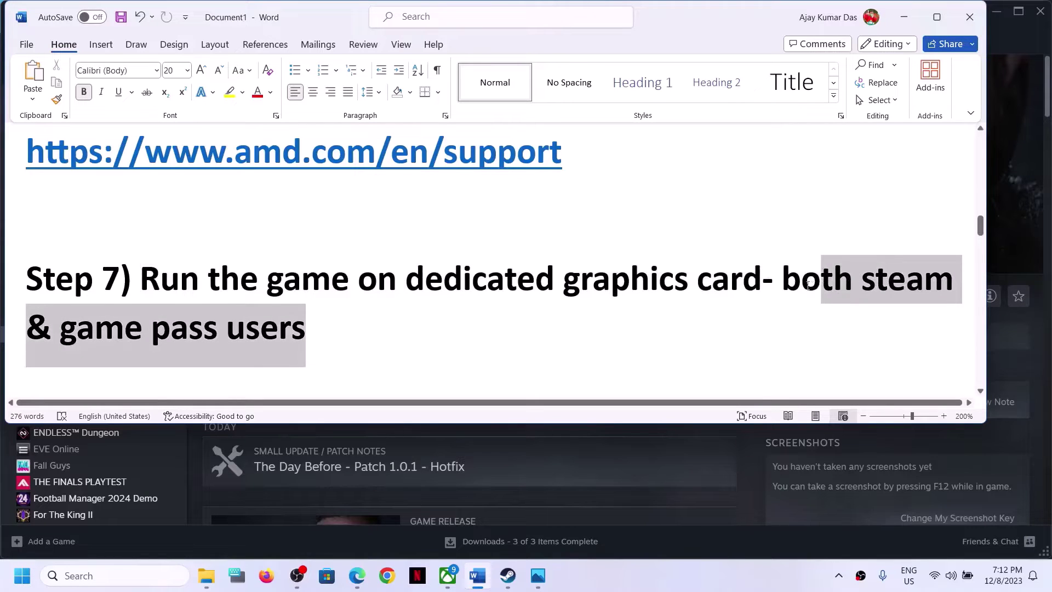
{"action": "key", "text": "BackSpace"}
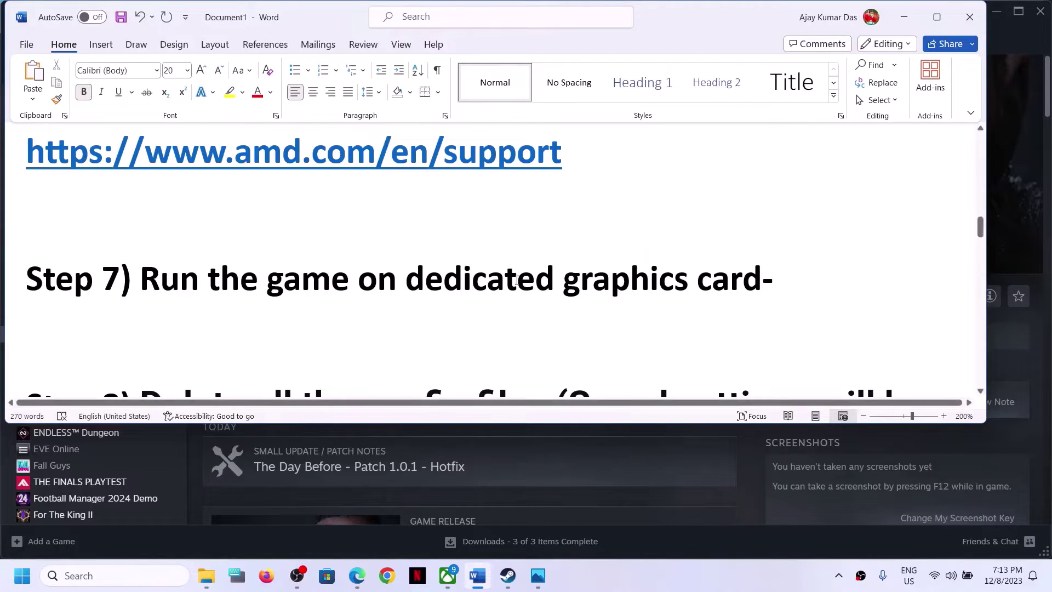
- Copy the word 'graphics' from the heading
{"action": "double_click", "coordinate": [619, 287]}
{"action": "right_click", "coordinate": [619, 287]}
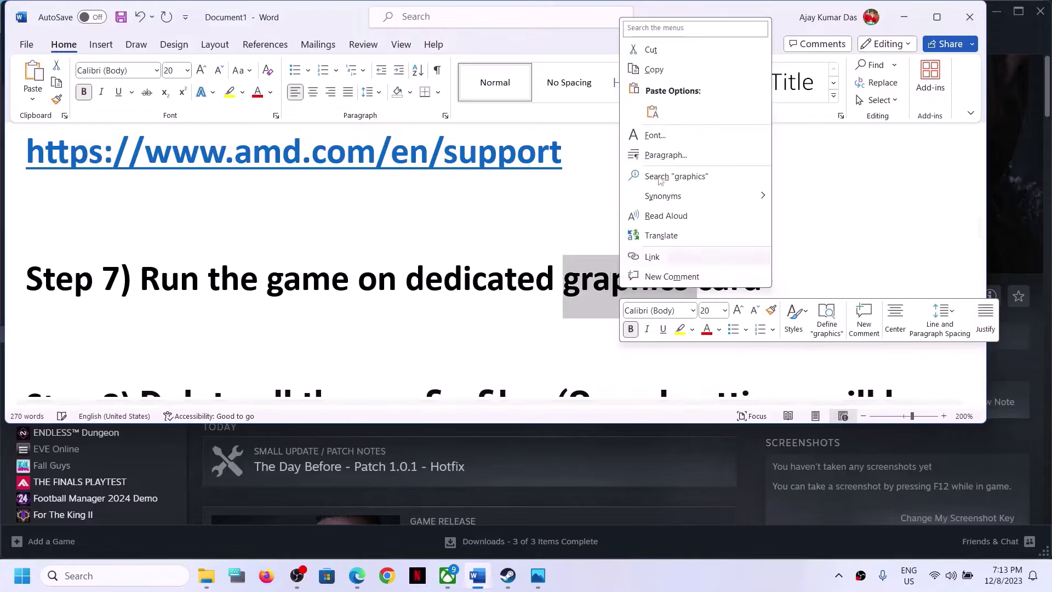
{"action": "left_click", "coordinate": [657, 70]}
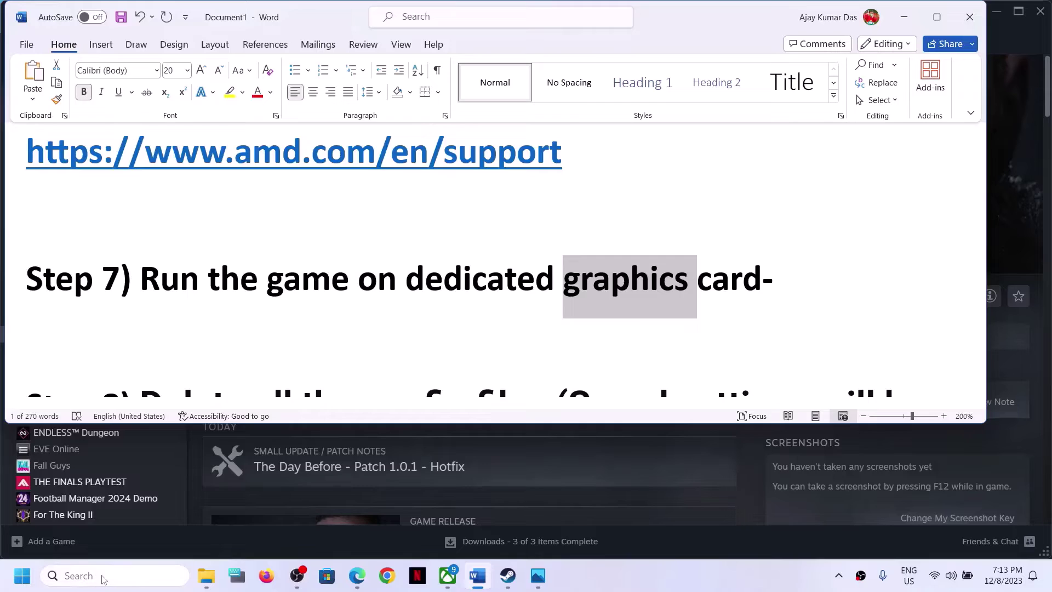
- Open Graphics settings and browse for an app in C:\Program Files (x86)
{"action": "left_click", "coordinate": [104, 576]}
{"action": "type", "text": "graphics settings"}
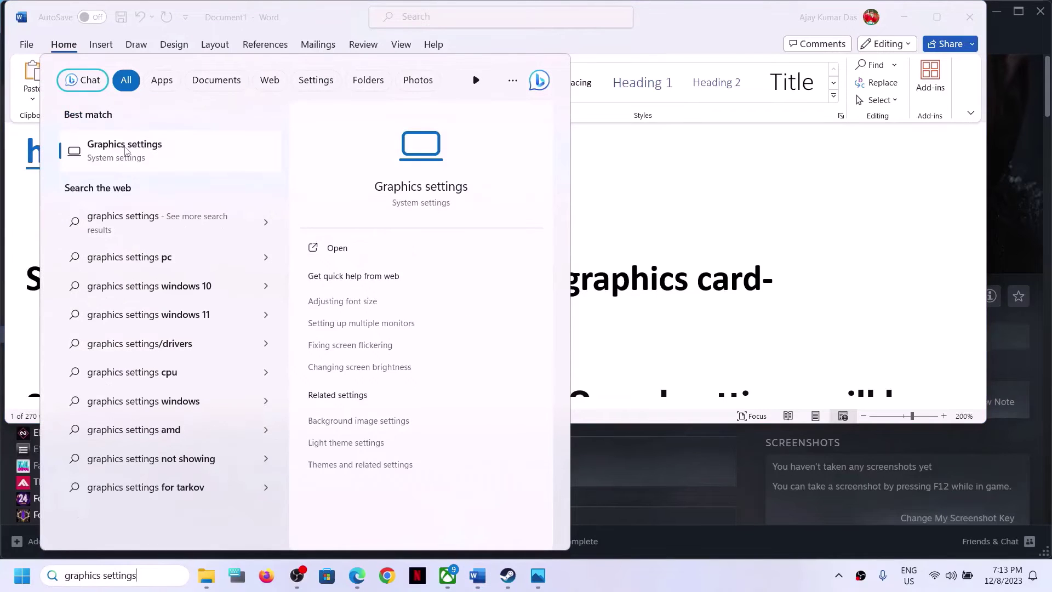
{"action": "left_click", "coordinate": [126, 148]}
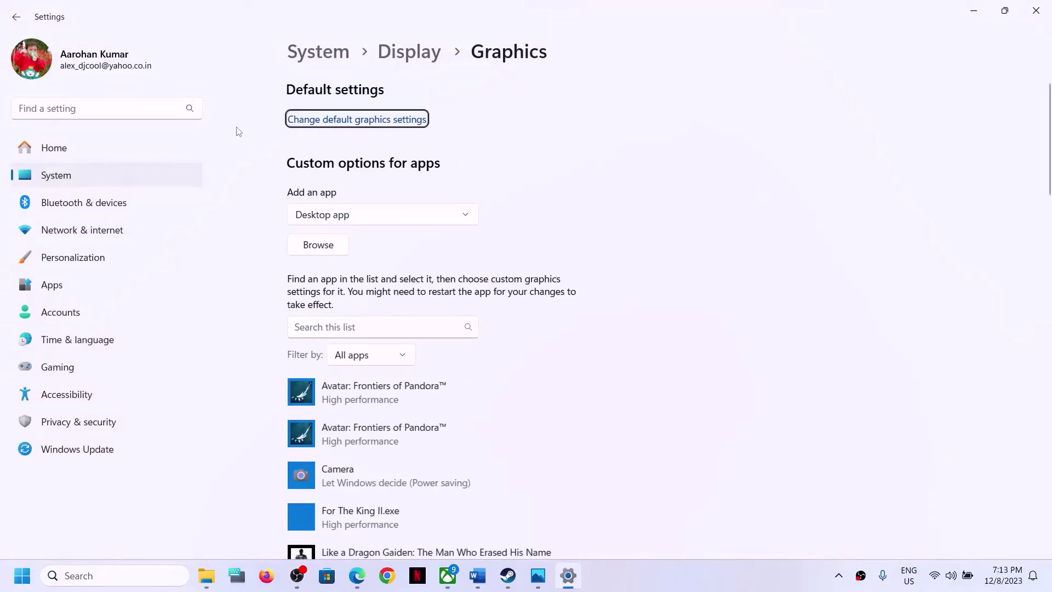
{"action": "left_click", "coordinate": [317, 252]}
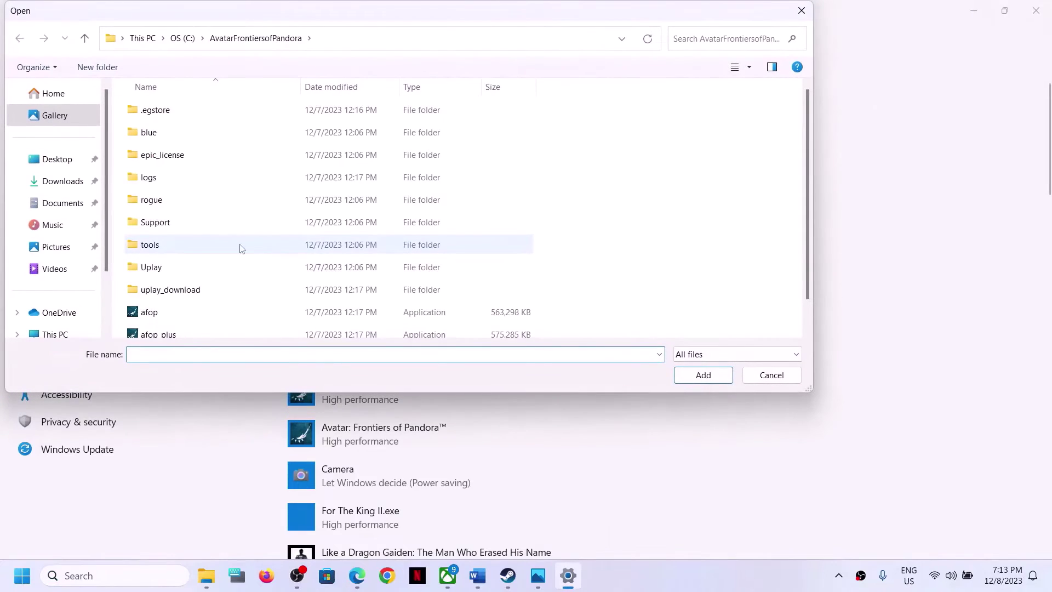
{"action": "left_click", "coordinate": [62, 334]}
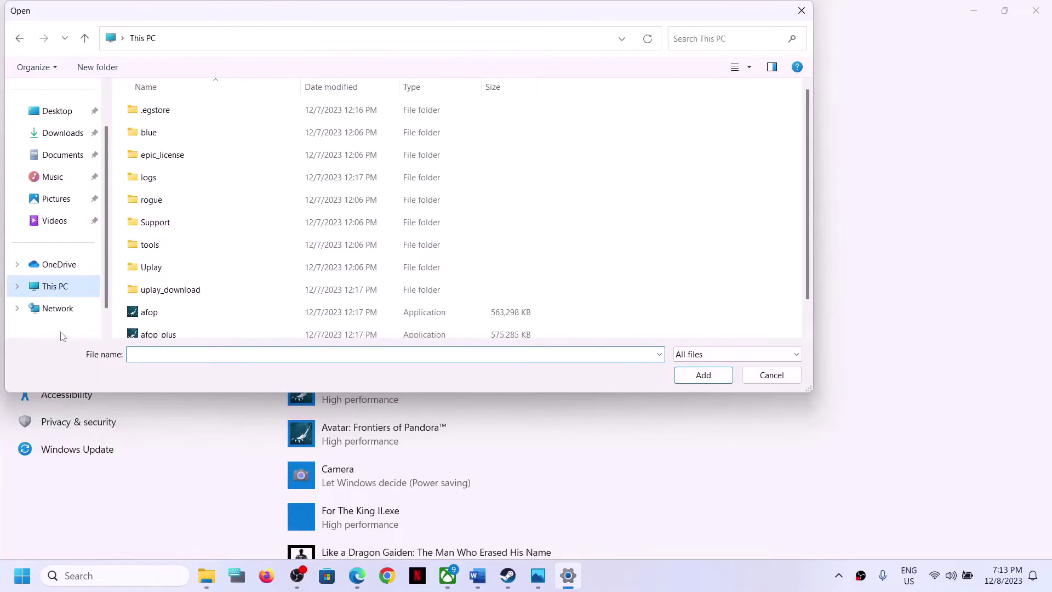
{"action": "double_click", "coordinate": [216, 131]}
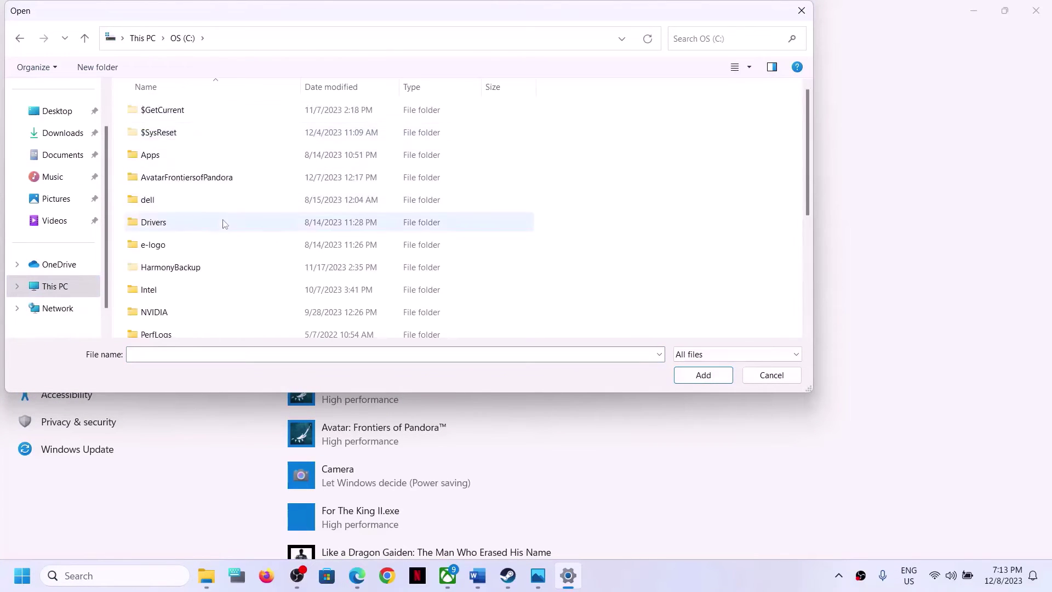
{"action": "scroll", "coordinate": [223, 224], "scroll_direction": "down", "scroll_amount": 2}
{"action": "double_click", "coordinate": [190, 265]}
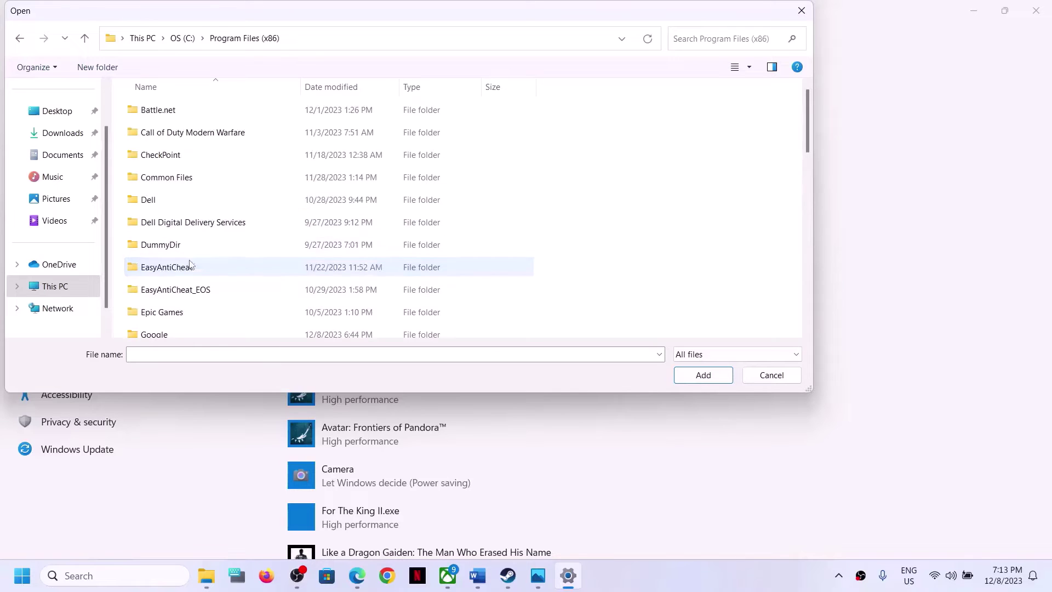
- Navigate the file picker into Steam\steamapps\common
{"action": "scroll", "coordinate": [190, 265], "scroll_direction": "down", "scroll_amount": 5}
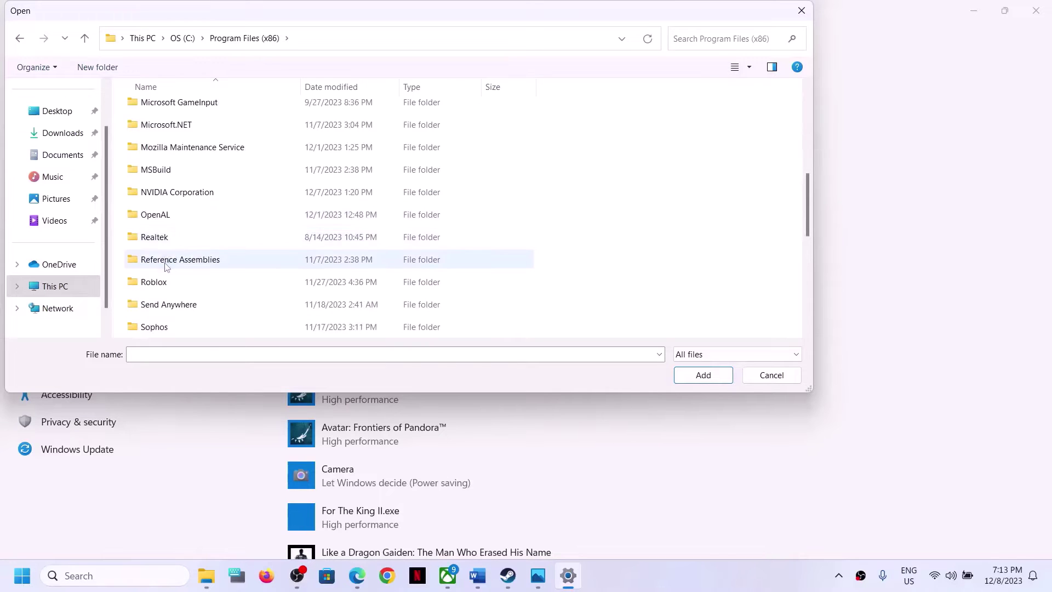
{"action": "scroll", "coordinate": [167, 267], "scroll_direction": "down", "scroll_amount": 1}
{"action": "double_click", "coordinate": [165, 281]}
{"action": "scroll", "coordinate": [193, 220], "scroll_direction": "down", "scroll_amount": 3}
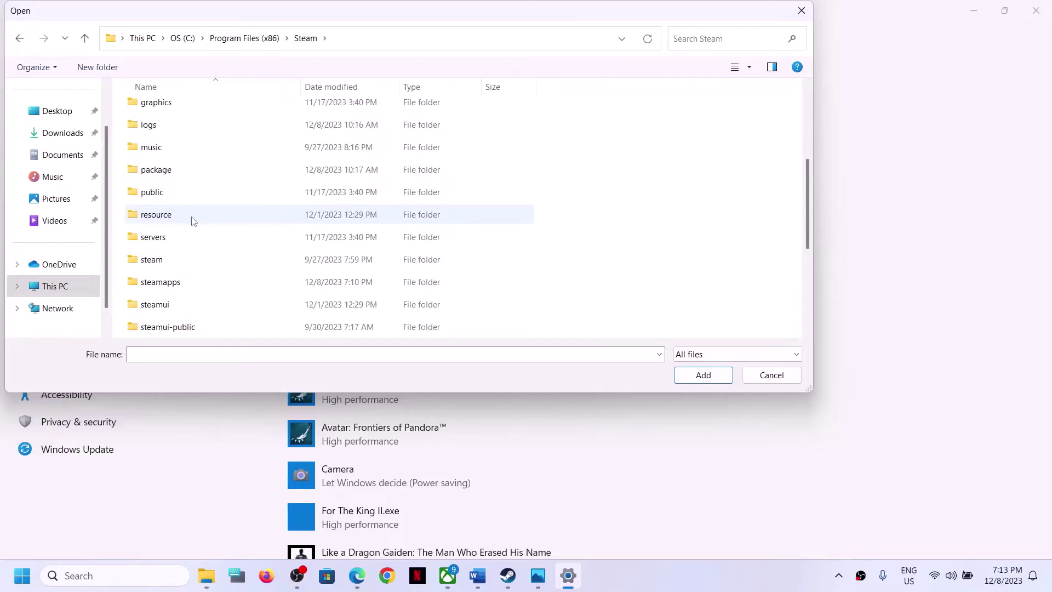
{"action": "scroll", "coordinate": [193, 221], "scroll_direction": "down", "scroll_amount": 3}
{"action": "scroll", "coordinate": [173, 167], "scroll_direction": "up", "scroll_amount": 1}
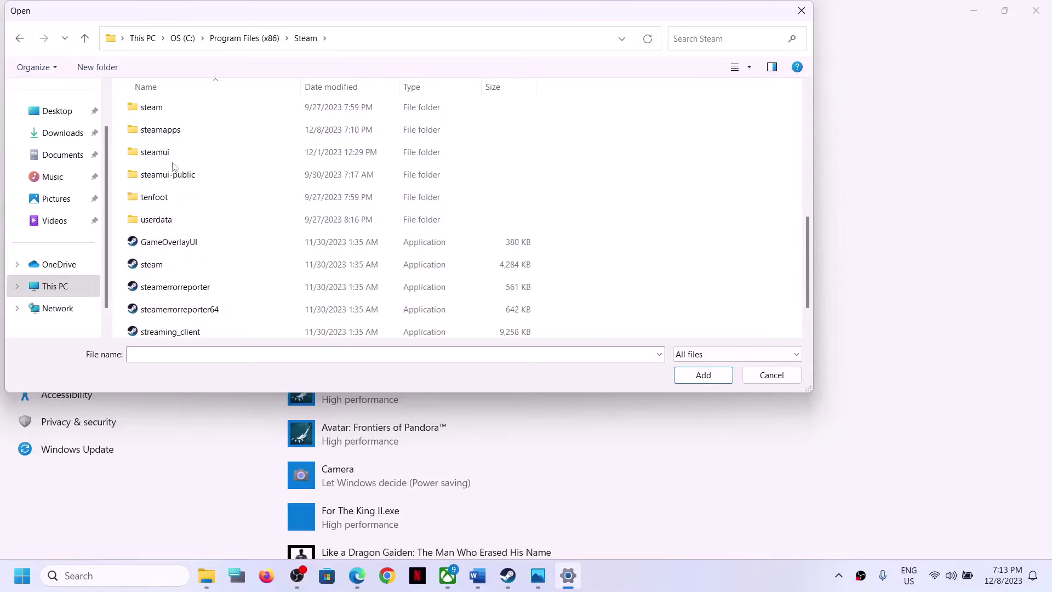
{"action": "double_click", "coordinate": [168, 130]}
{"action": "double_click", "coordinate": [170, 110]}
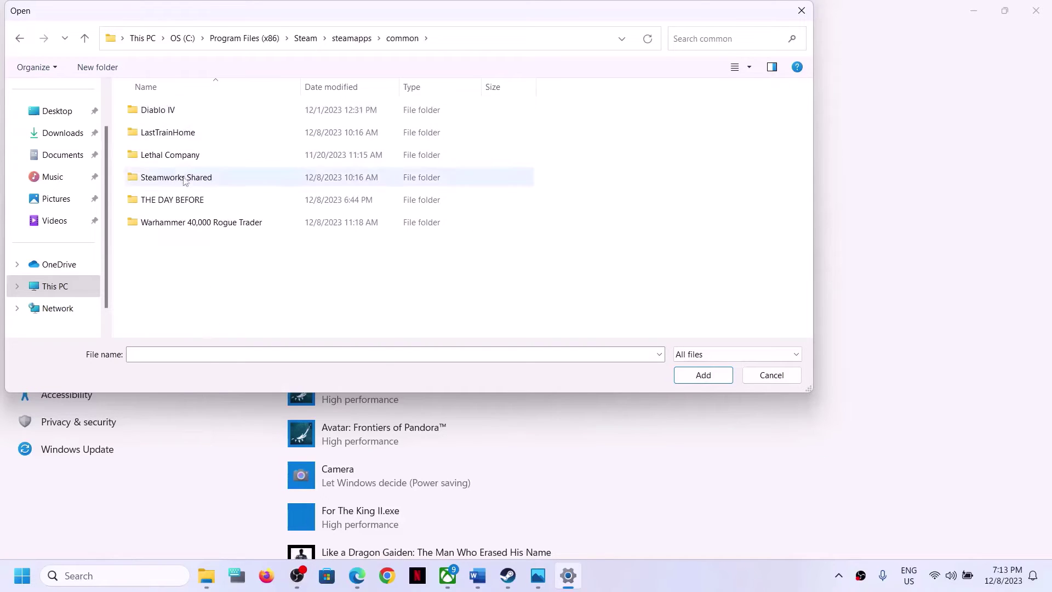
- Add TheDayBefore from THE DAY BEFORE\Survival\Binaries\Win64 to the graphics app list
{"action": "left_click", "coordinate": [174, 202]}
{"action": "double_click", "coordinate": [192, 202]}
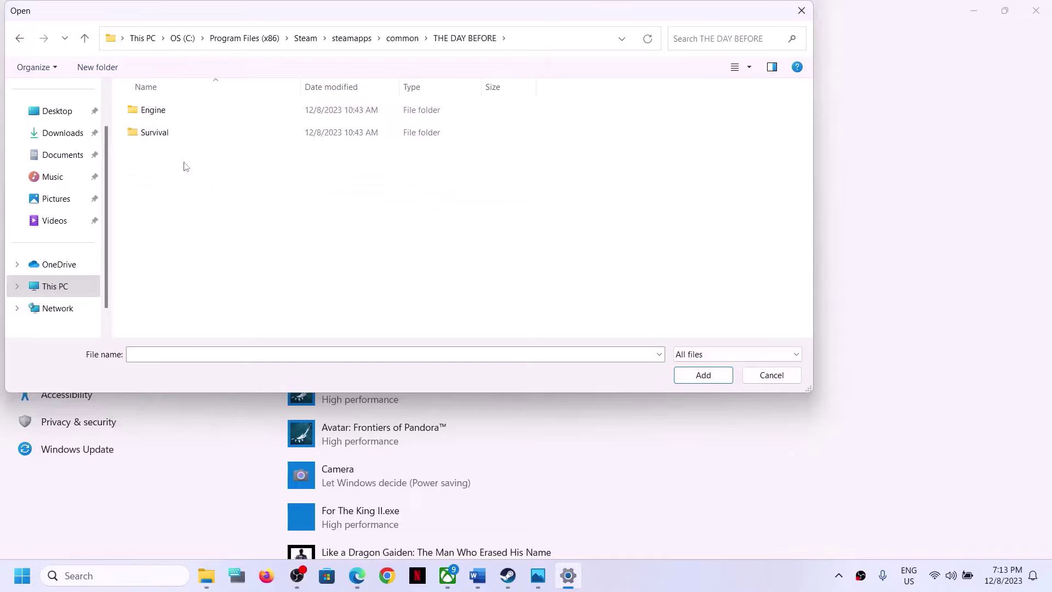
{"action": "double_click", "coordinate": [169, 130]}
{"action": "double_click", "coordinate": [171, 116]}
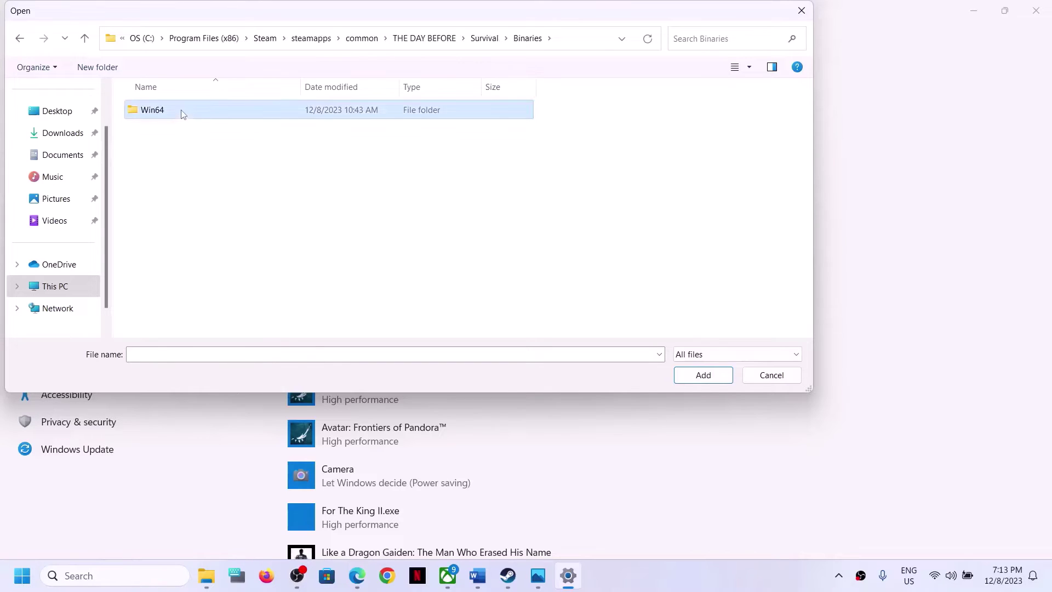
{"action": "double_click", "coordinate": [181, 110]}
{"action": "left_click", "coordinate": [220, 158]}
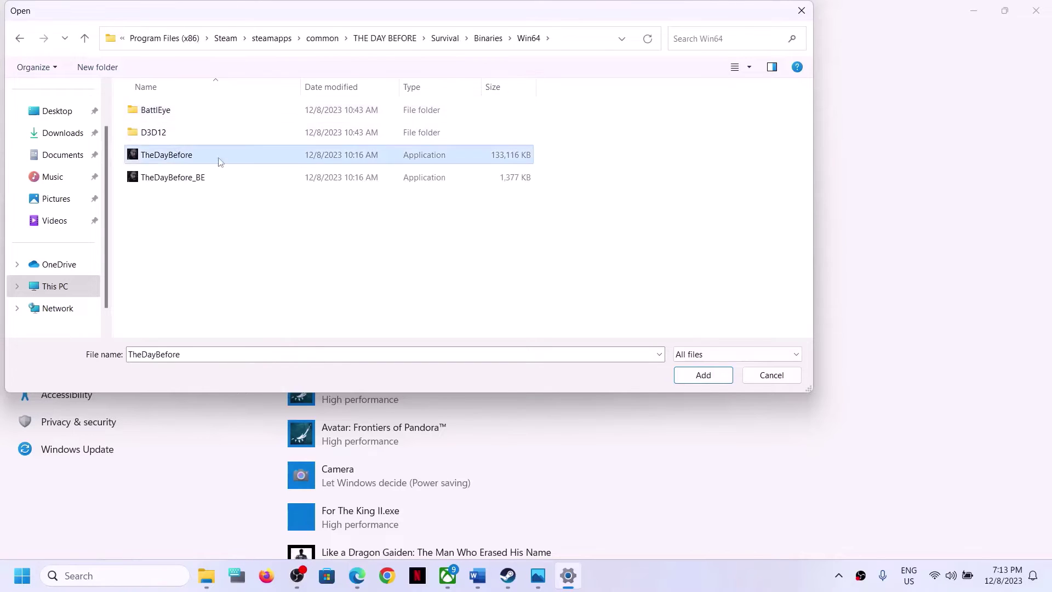
{"action": "left_click", "coordinate": [703, 375]}
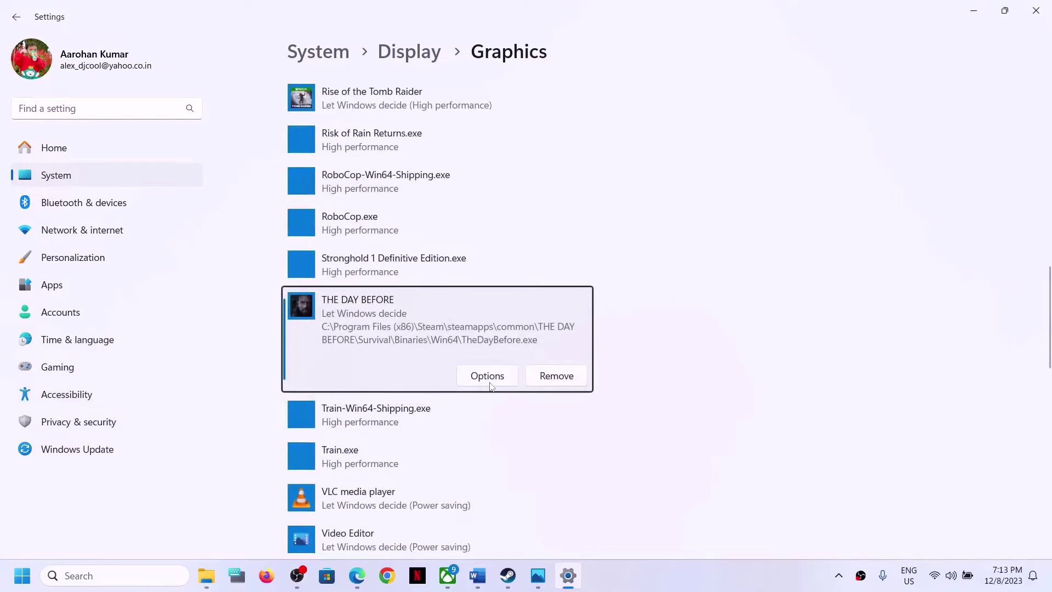
- Set The Day Before's graphics preference to High performance
{"action": "left_click", "coordinate": [487, 377]}
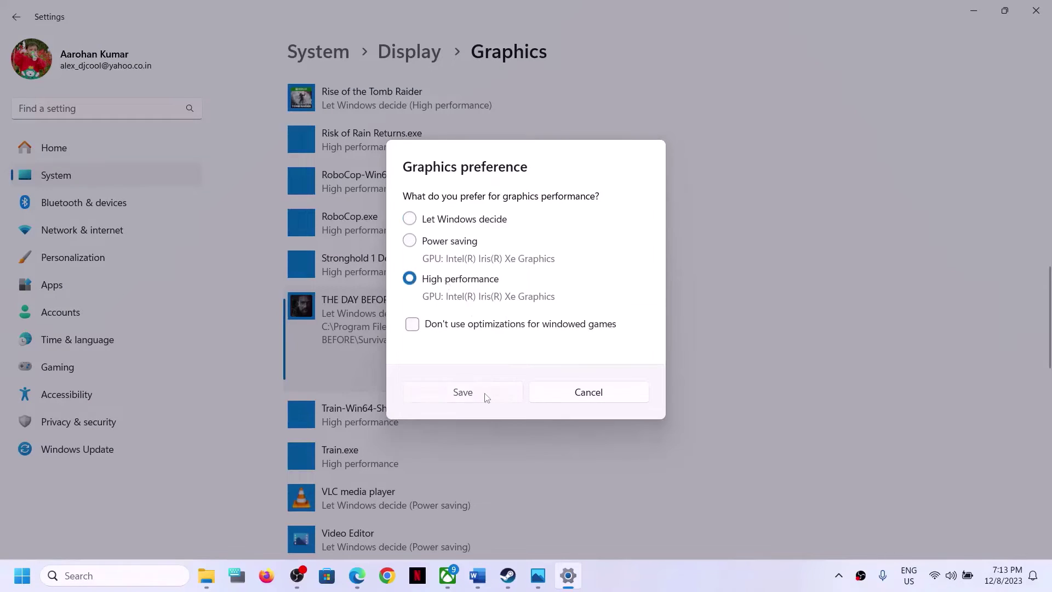
{"action": "left_click", "coordinate": [487, 397]}
{"action": "scroll", "coordinate": [436, 418], "scroll_direction": "up", "scroll_amount": 15}
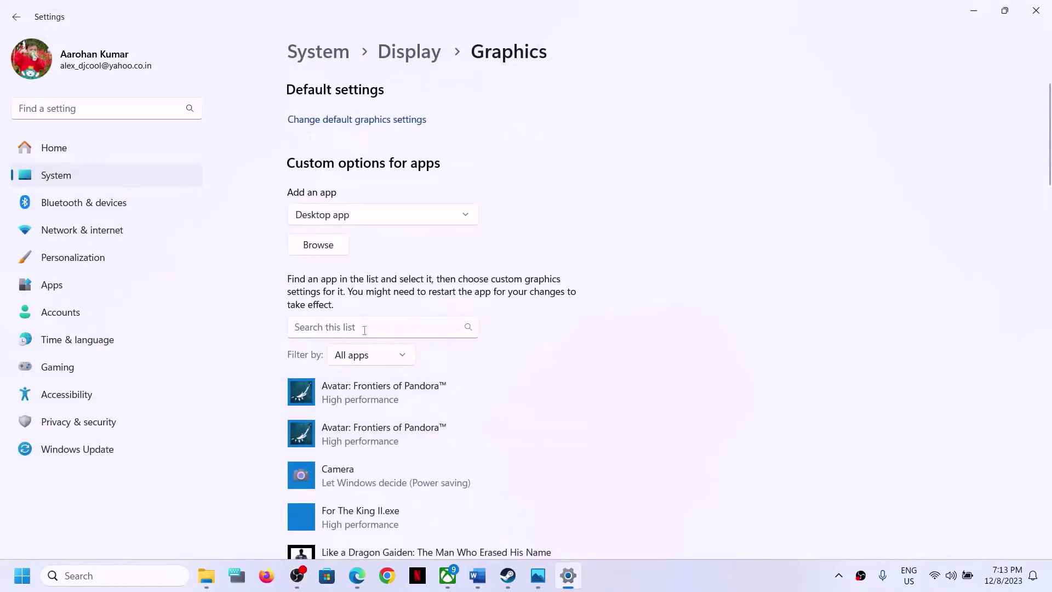
- Add the TheDayBefore_BE launcher at High performance and close Settings
{"action": "left_click", "coordinate": [326, 247]}
{"action": "left_click", "coordinate": [159, 182]}
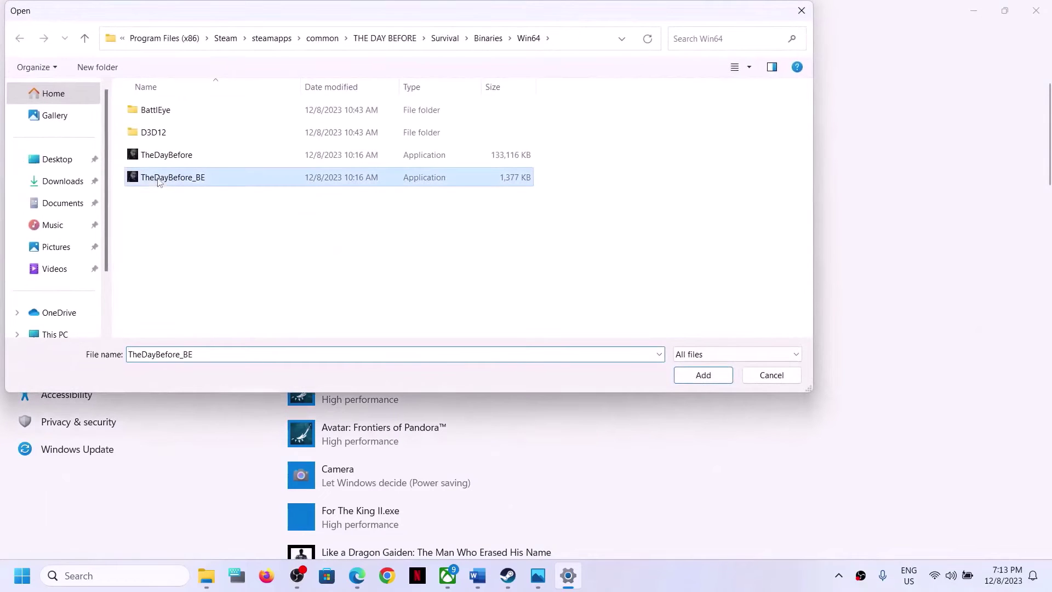
{"action": "left_click", "coordinate": [704, 375]}
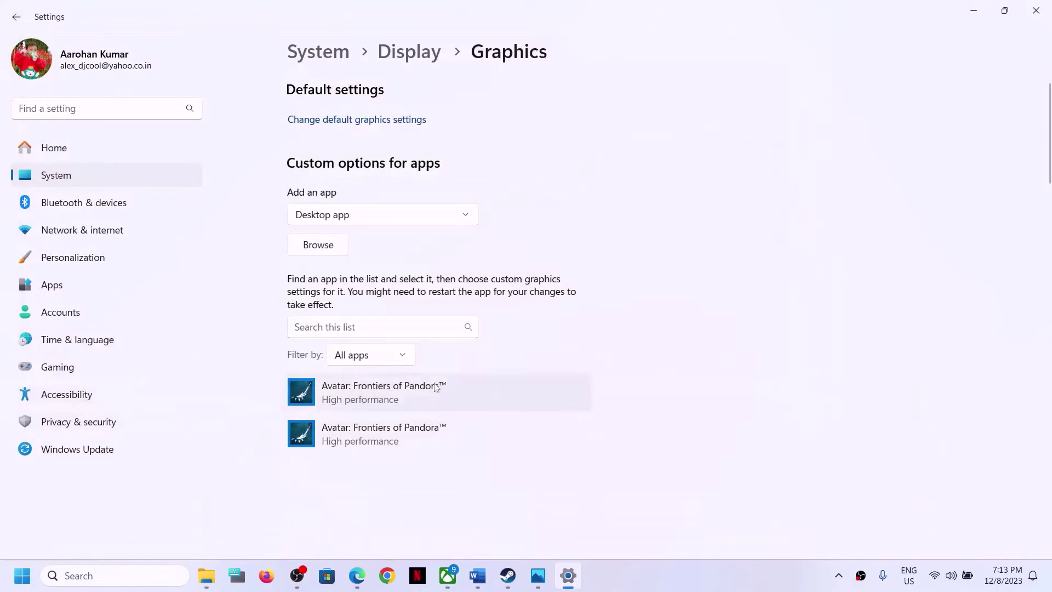
{"action": "left_click", "coordinate": [494, 331]}
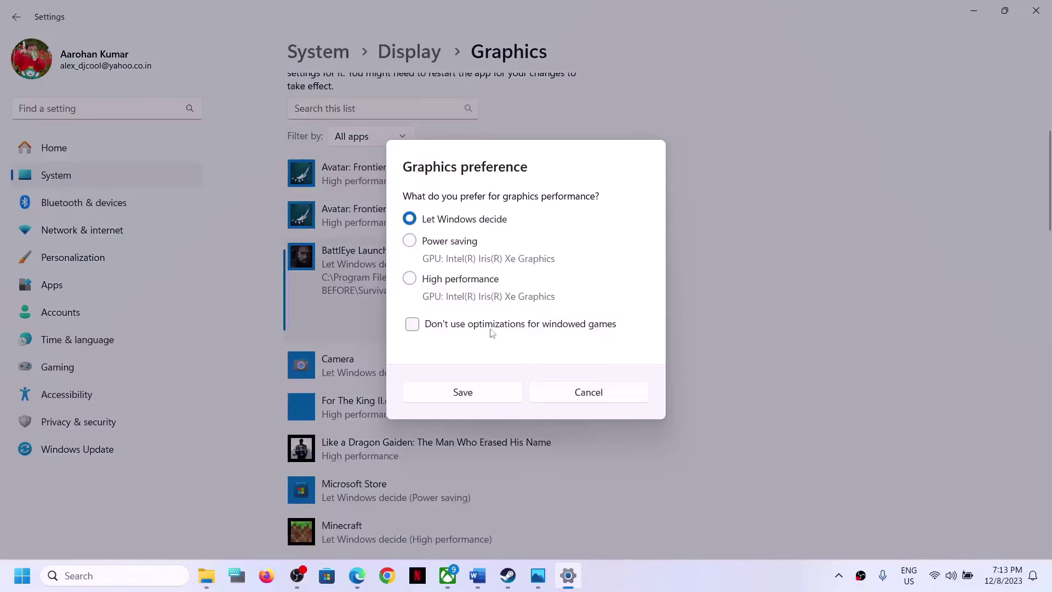
{"action": "left_click", "coordinate": [485, 401]}
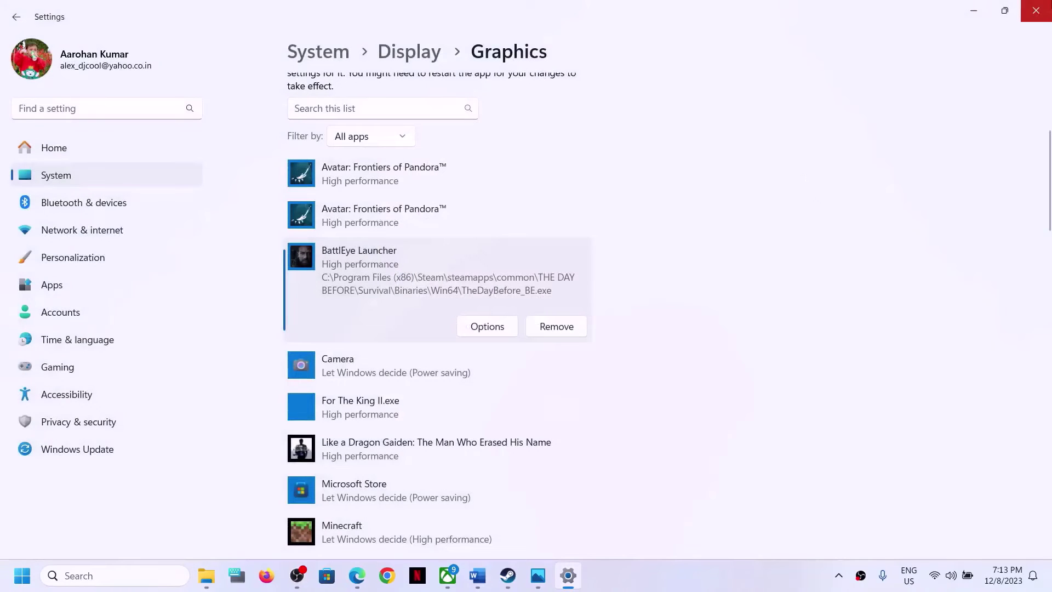
{"action": "left_click", "coordinate": [1035, 10]}
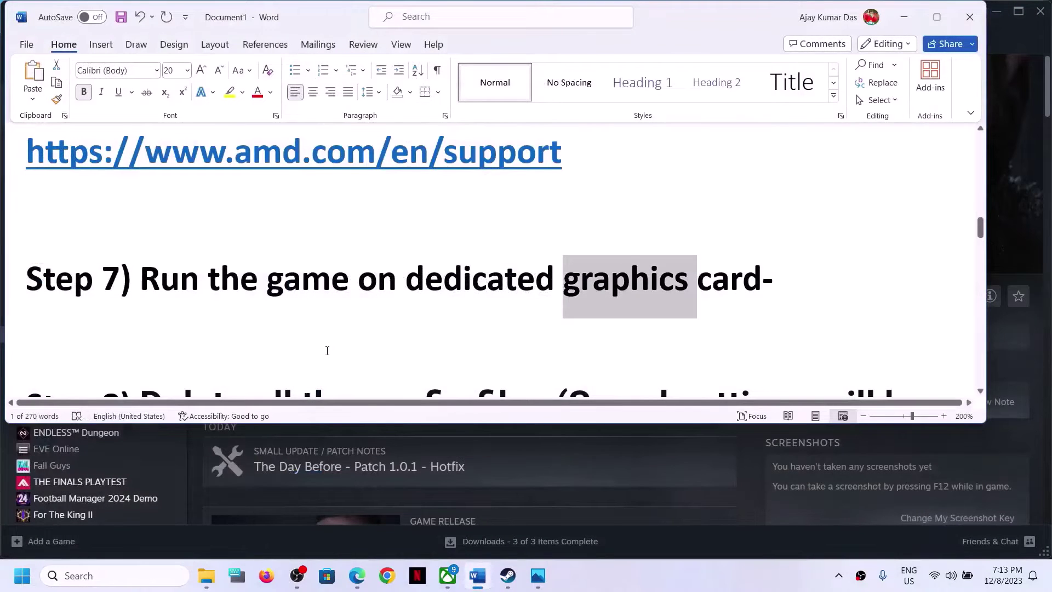
- Highlight Step 8's 'Delete all the config files' instruction and warning, then minimize Word
{"action": "scroll", "coordinate": [327, 351], "scroll_direction": "down", "scroll_amount": 3}
{"action": "left_click_drag", "start_coordinate": [142, 274], "coordinate": [555, 274]}
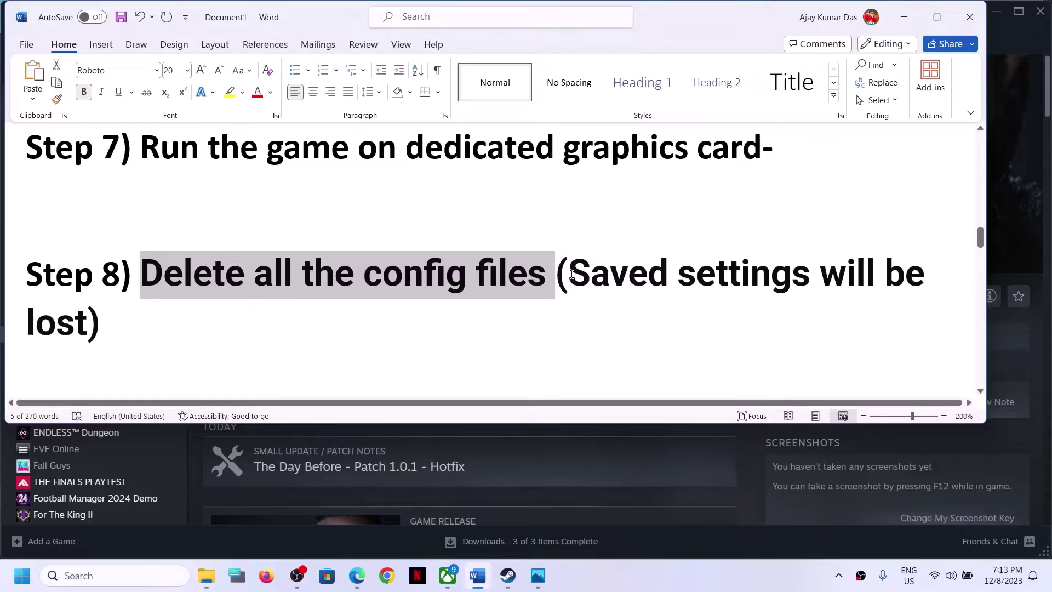
{"action": "left_click_drag", "start_coordinate": [572, 274], "coordinate": [86, 335]}
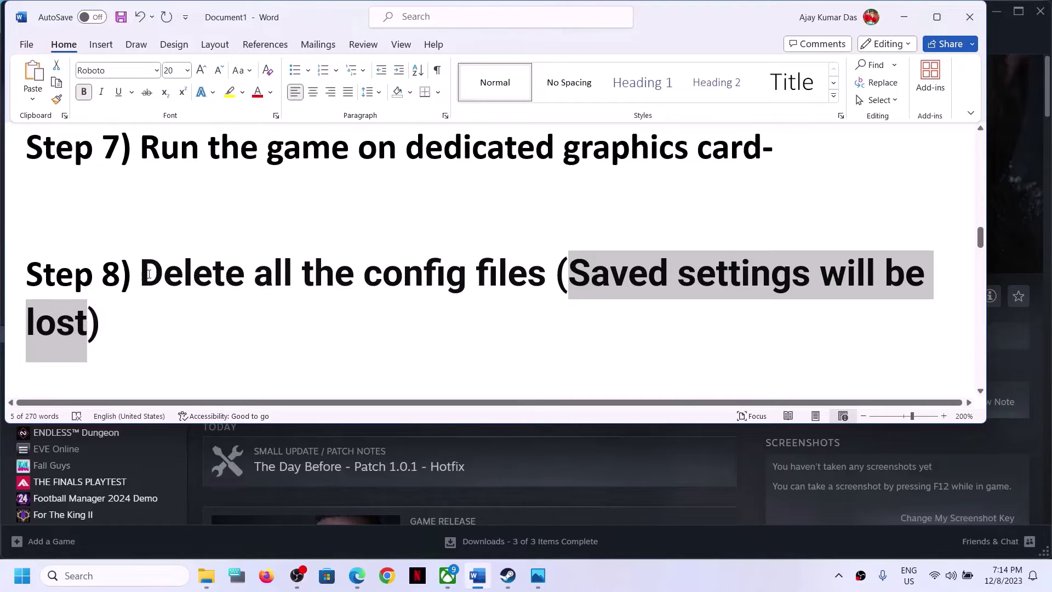
{"action": "left_click_drag", "start_coordinate": [143, 272], "coordinate": [476, 276]}
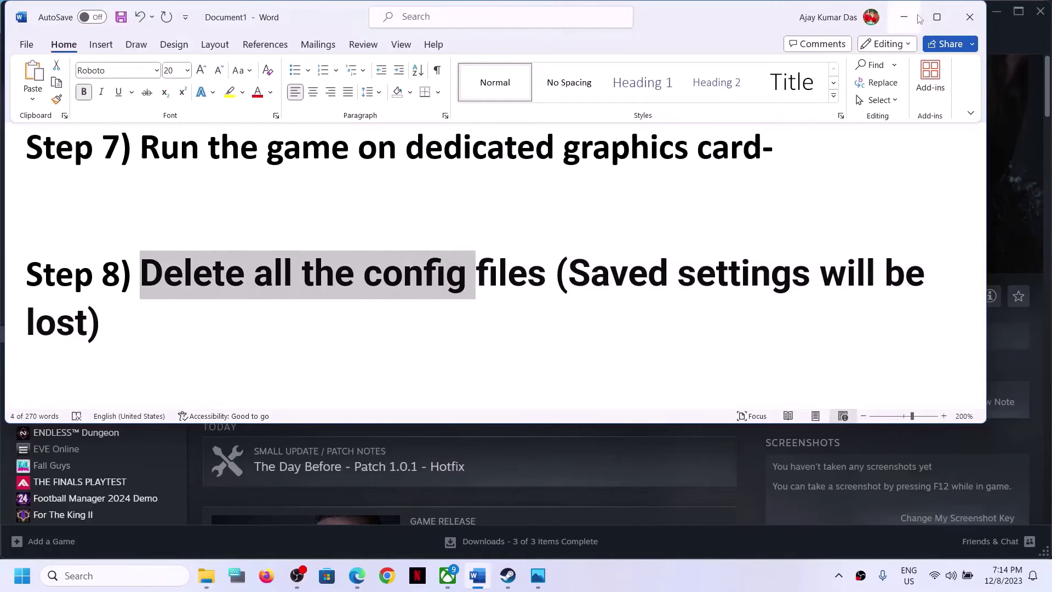
{"action": "left_click_drag", "start_coordinate": [877, 20], "coordinate": [866, 36]}
{"action": "left_click", "coordinate": [873, 49]}
- Open the user's profile folder under C:\Users and confirm hidden items are shown
{"action": "mouse_move", "coordinate": [207, 575]}
{"action": "left_click", "coordinate": [132, 510]}
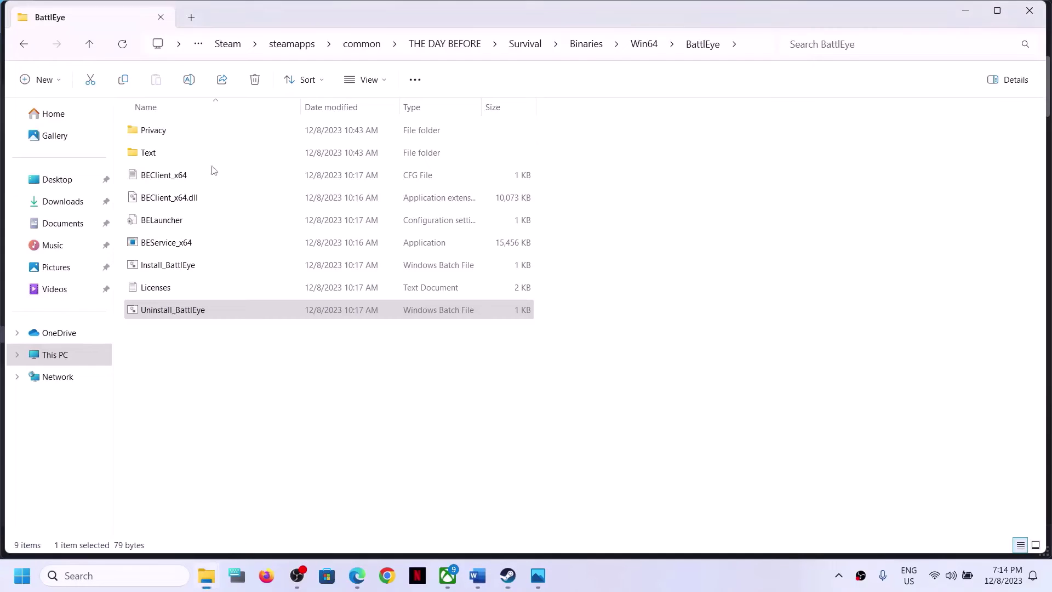
{"action": "left_click", "coordinate": [60, 355]}
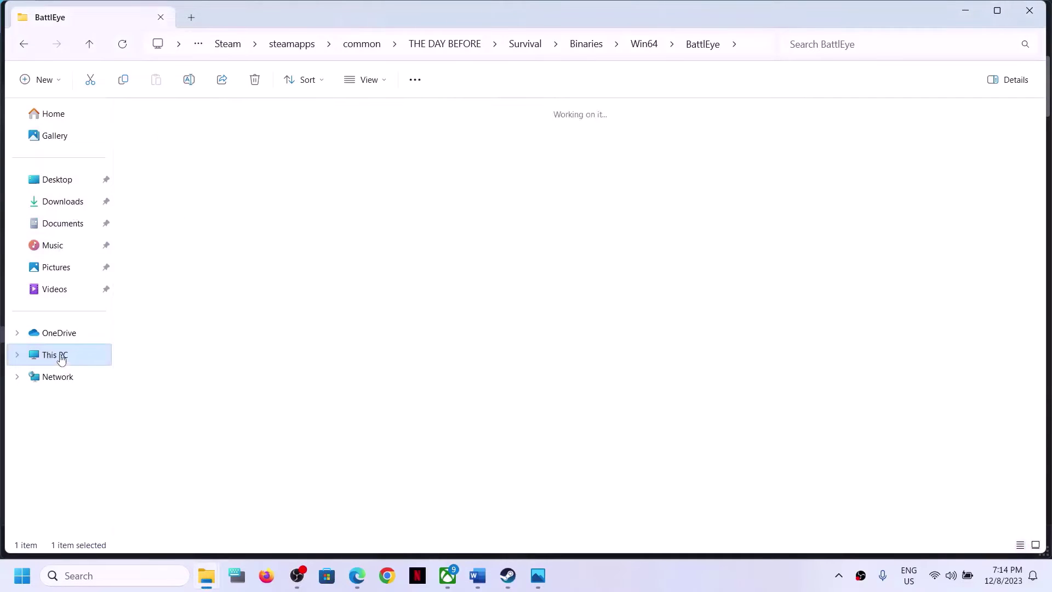
{"action": "double_click", "coordinate": [186, 141]}
{"action": "scroll", "coordinate": [211, 379], "scroll_direction": "down", "scroll_amount": 2}
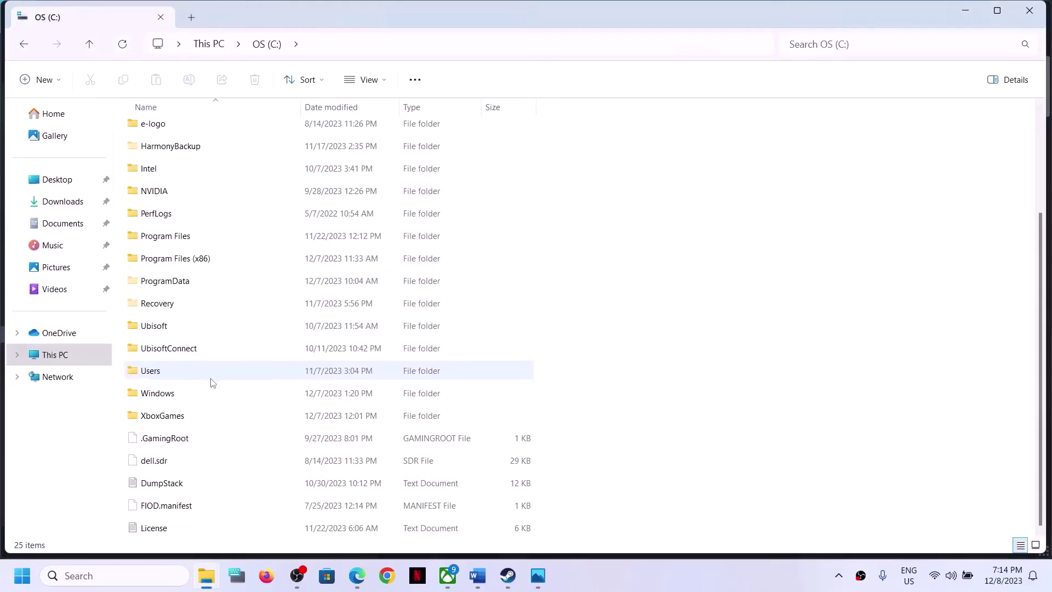
{"action": "double_click", "coordinate": [195, 377]}
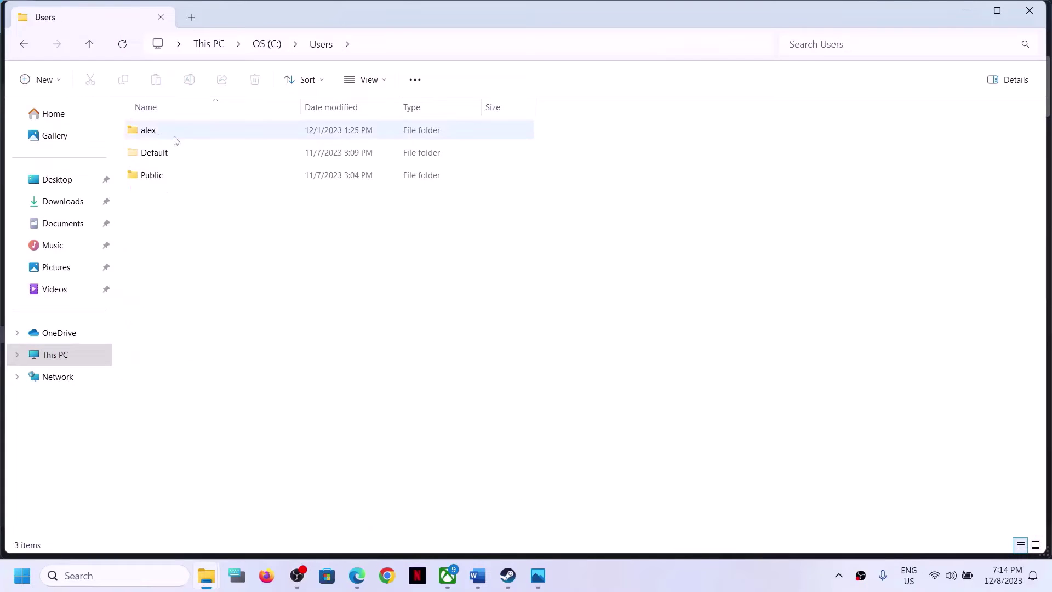
{"action": "left_click", "coordinate": [218, 136]}
{"action": "double_click", "coordinate": [169, 137]}
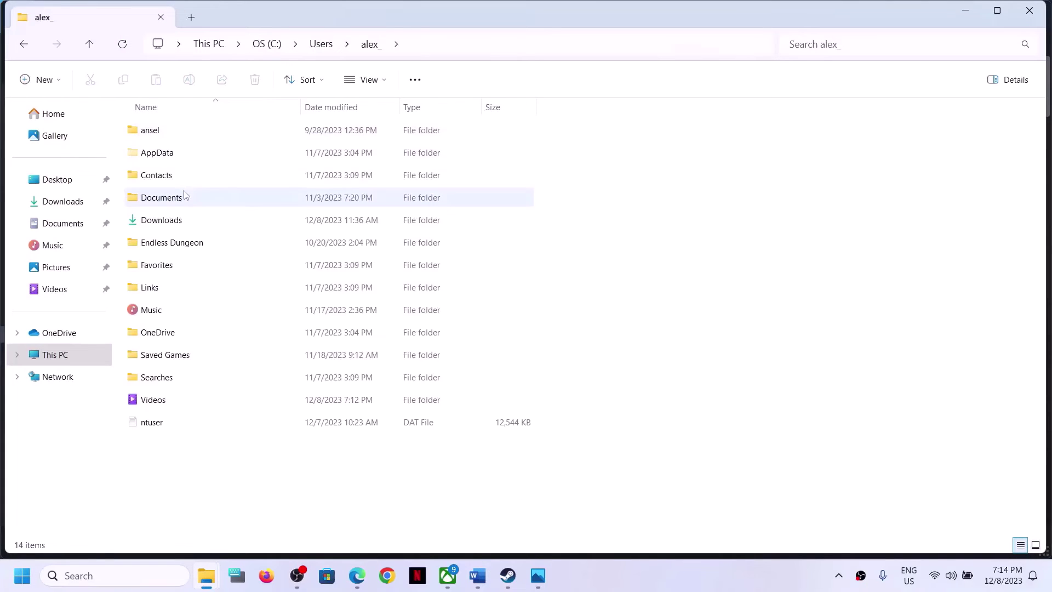
{"action": "left_click", "coordinate": [163, 156]}
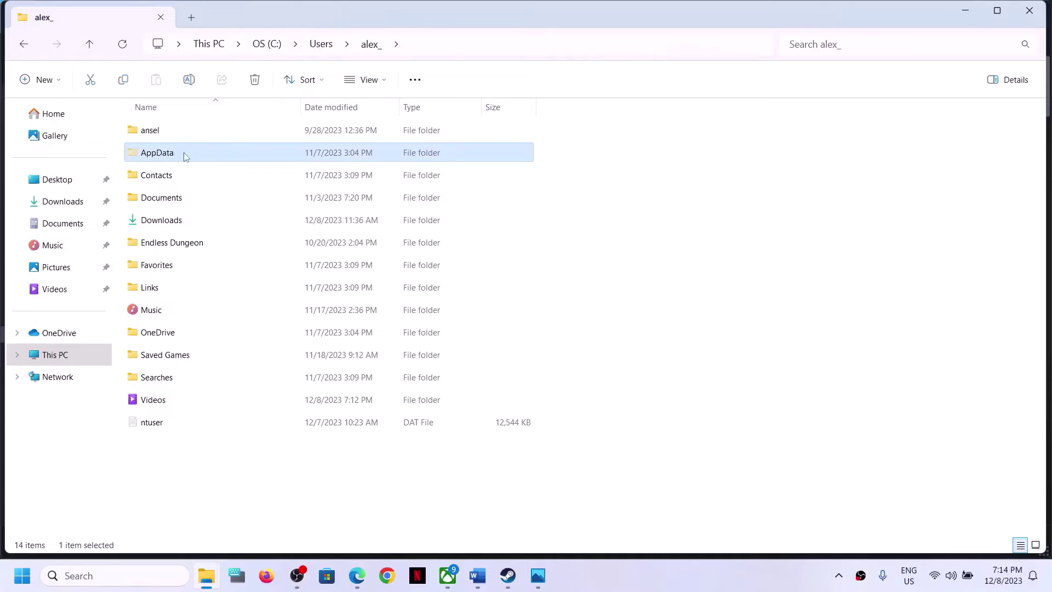
{"action": "left_click", "coordinate": [385, 81]}
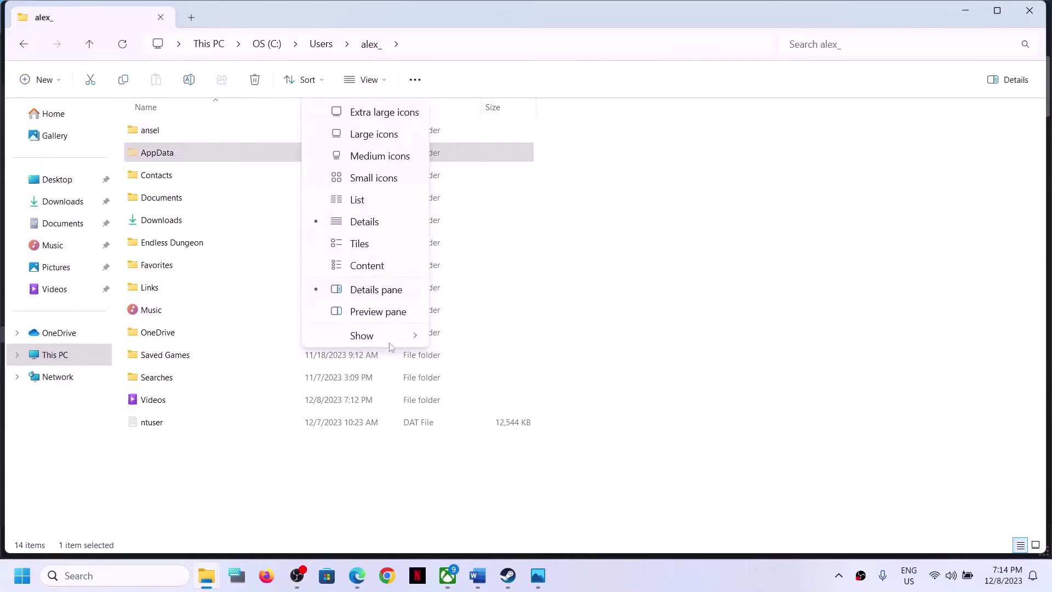
{"action": "mouse_move", "coordinate": [366, 337]}
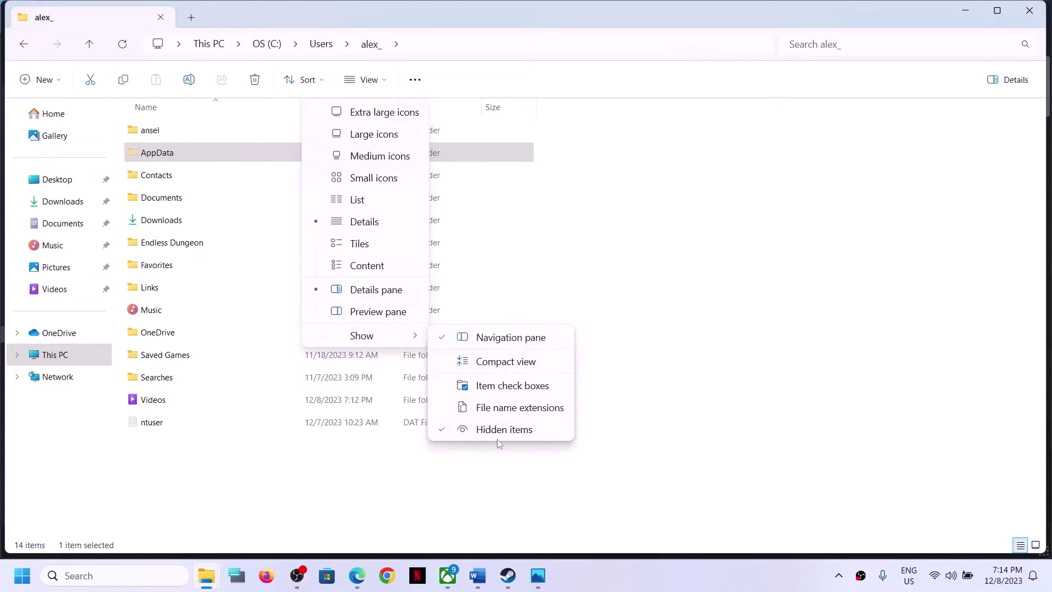
{"action": "left_click", "coordinate": [155, 156]}
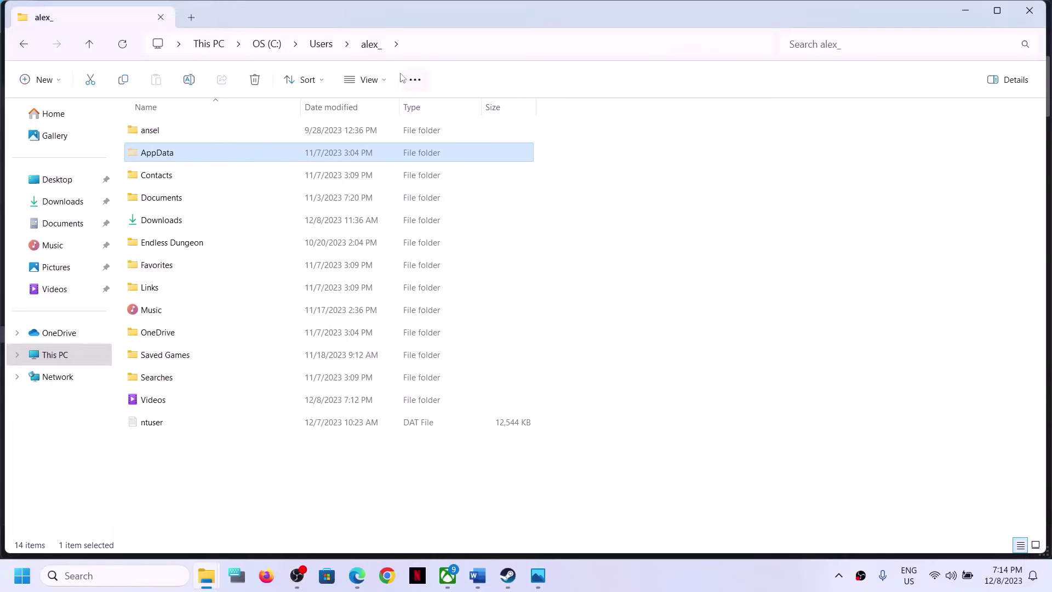
- Open AppData\Local\Survival\Saved and bring up the Config folder's context menu
{"action": "double_click", "coordinate": [161, 159]}
{"action": "left_click", "coordinate": [184, 137]}
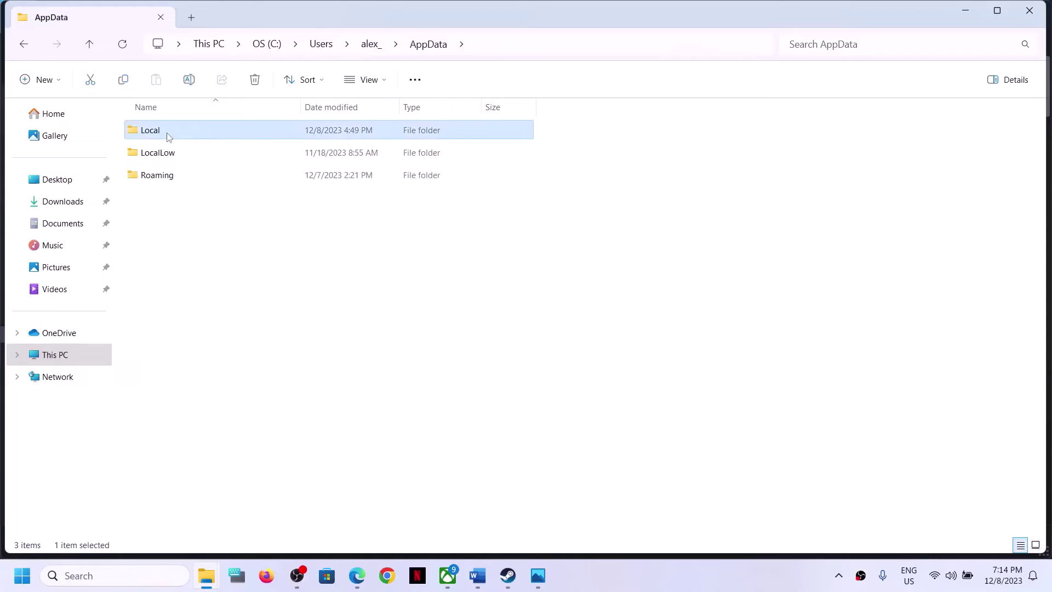
{"action": "double_click", "coordinate": [169, 136]}
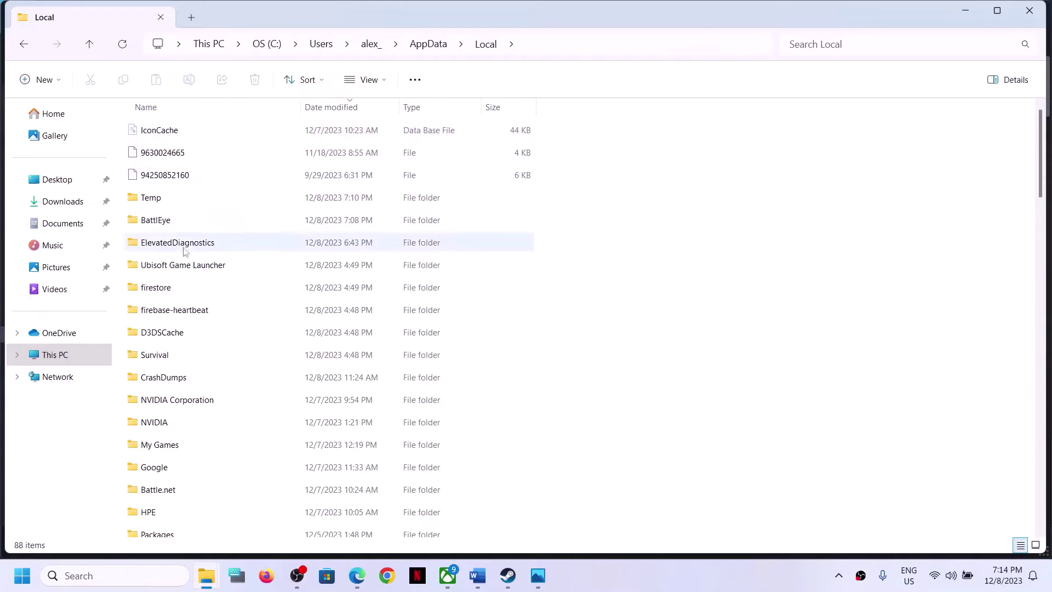
{"action": "left_click", "coordinate": [198, 359]}
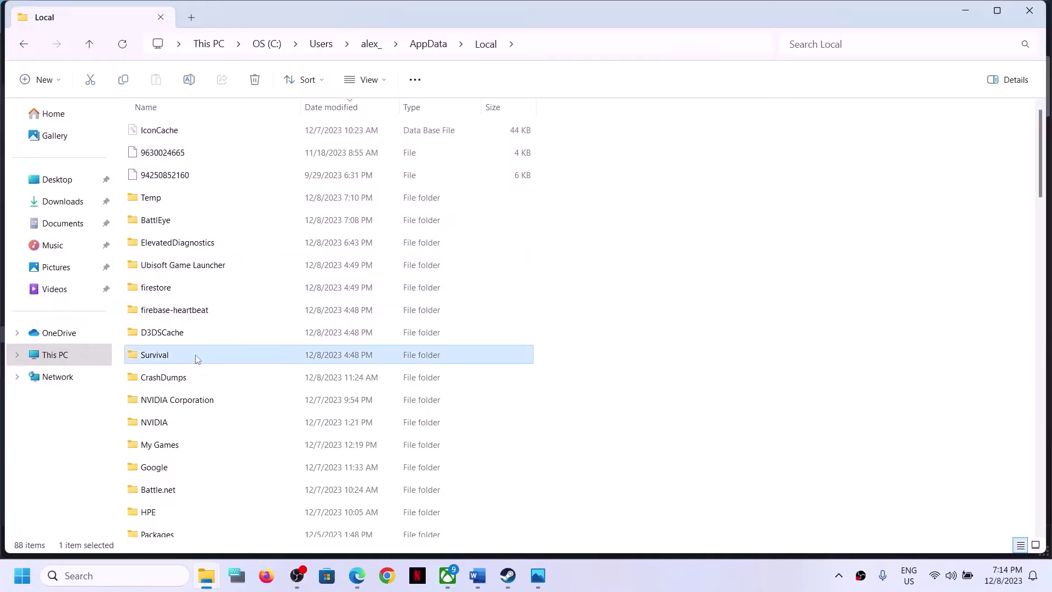
{"action": "double_click", "coordinate": [165, 362]}
{"action": "left_click", "coordinate": [175, 137]}
{"action": "double_click", "coordinate": [184, 137]}
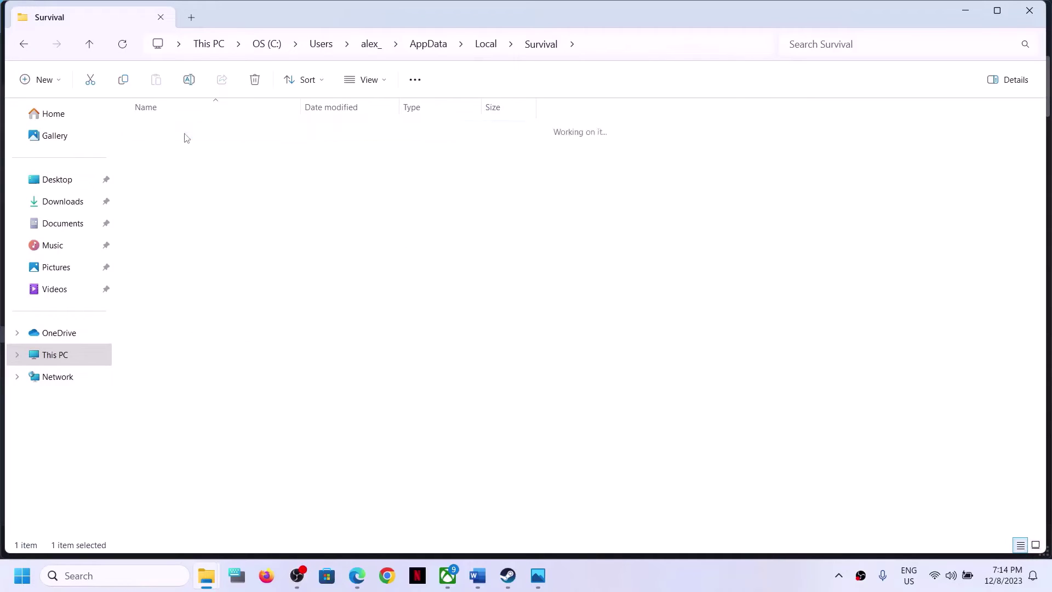
{"action": "left_click", "coordinate": [181, 138]}
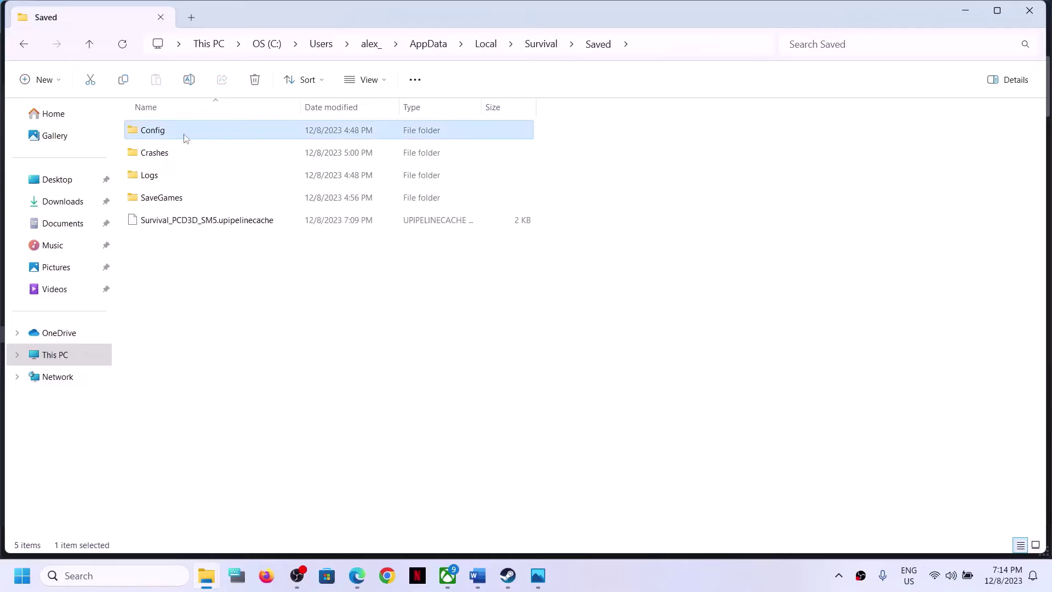
{"action": "right_click", "coordinate": [153, 134]}
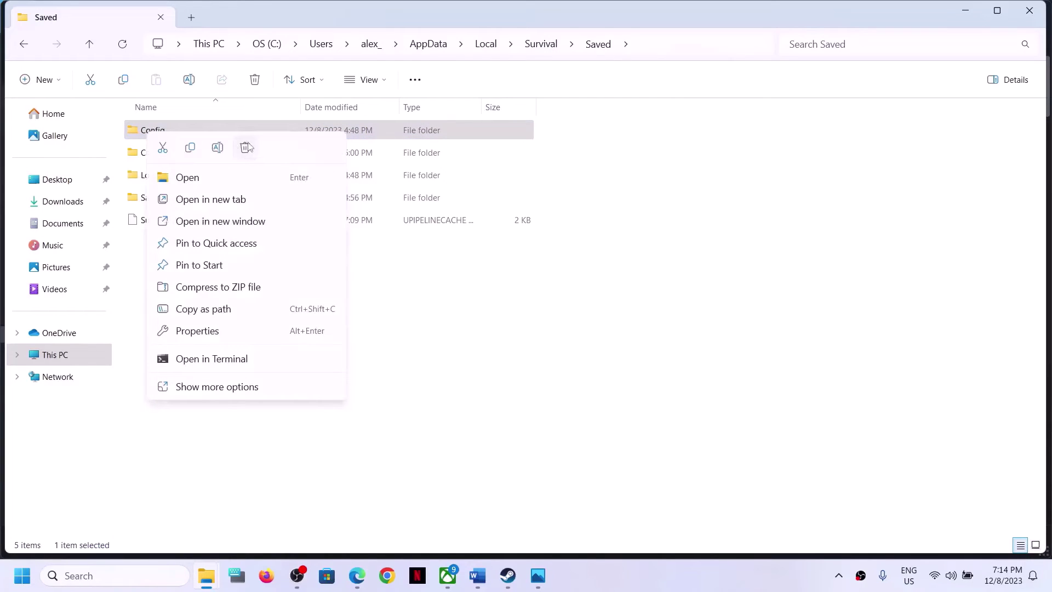
{"action": "left_click", "coordinate": [198, 131]}
{"action": "right_click", "coordinate": [191, 132]}
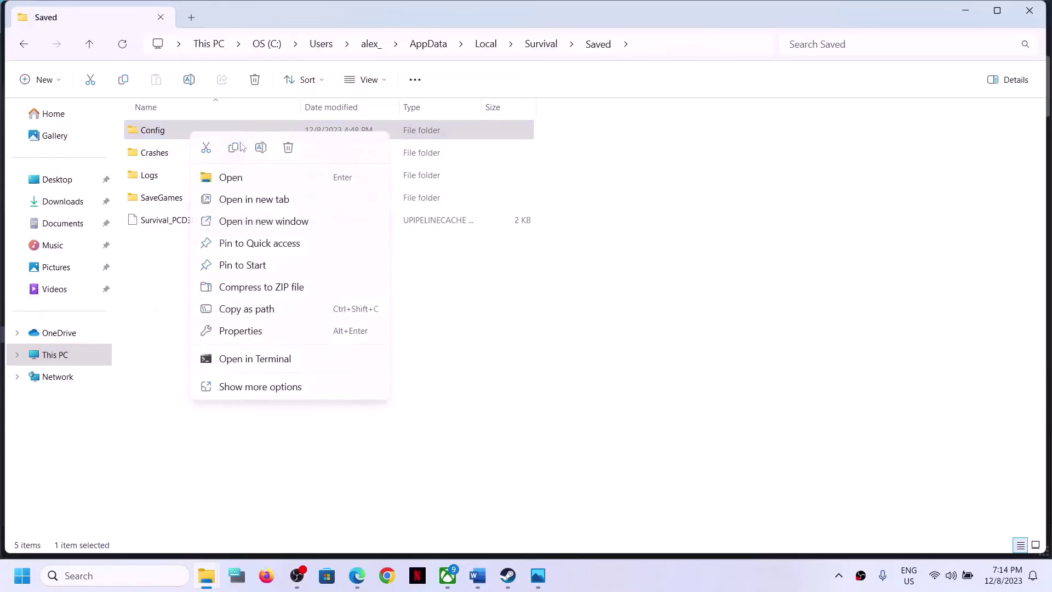
- Highlight Step 9's 'Delete the save game files' instruction and warning, then minimize Word
{"action": "left_click", "coordinate": [563, 400]}
{"action": "left_click", "coordinate": [508, 575]}
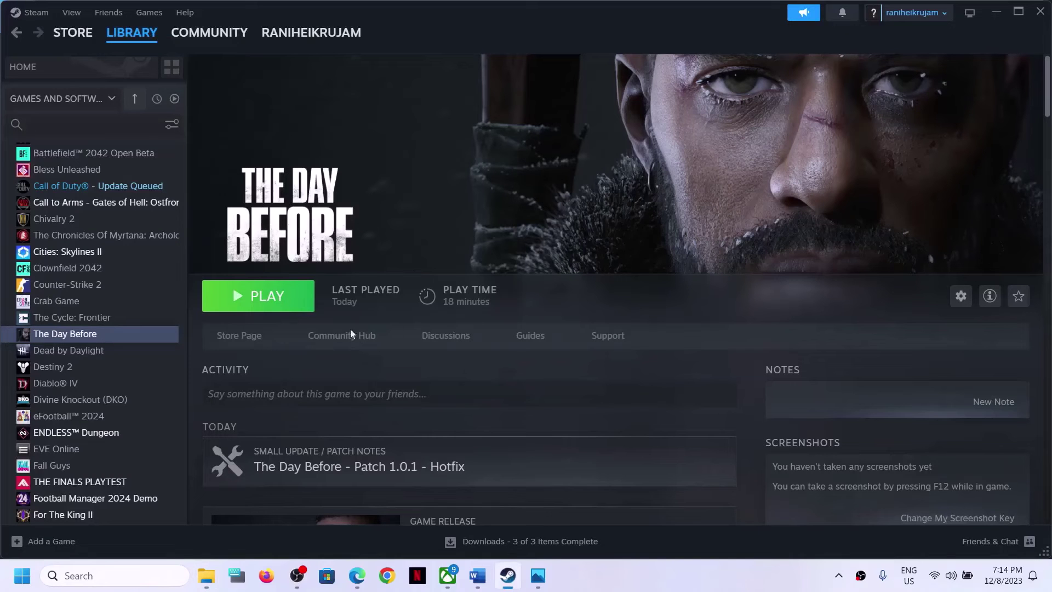
{"action": "left_click", "coordinate": [475, 578]}
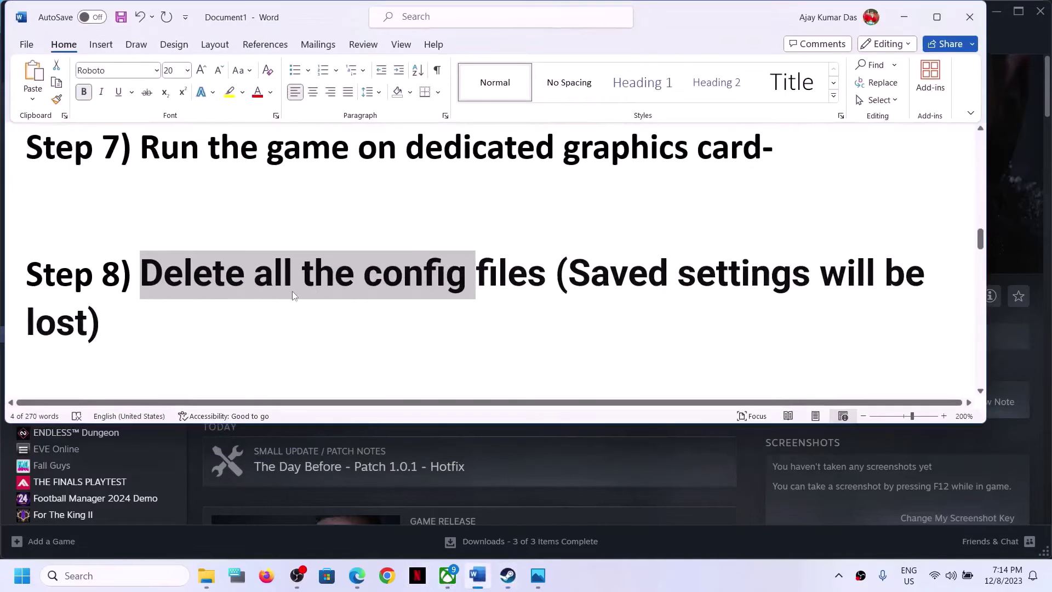
{"action": "scroll", "coordinate": [291, 295], "scroll_direction": "down", "scroll_amount": 5}
{"action": "left_click_drag", "start_coordinate": [145, 260], "coordinate": [542, 258]}
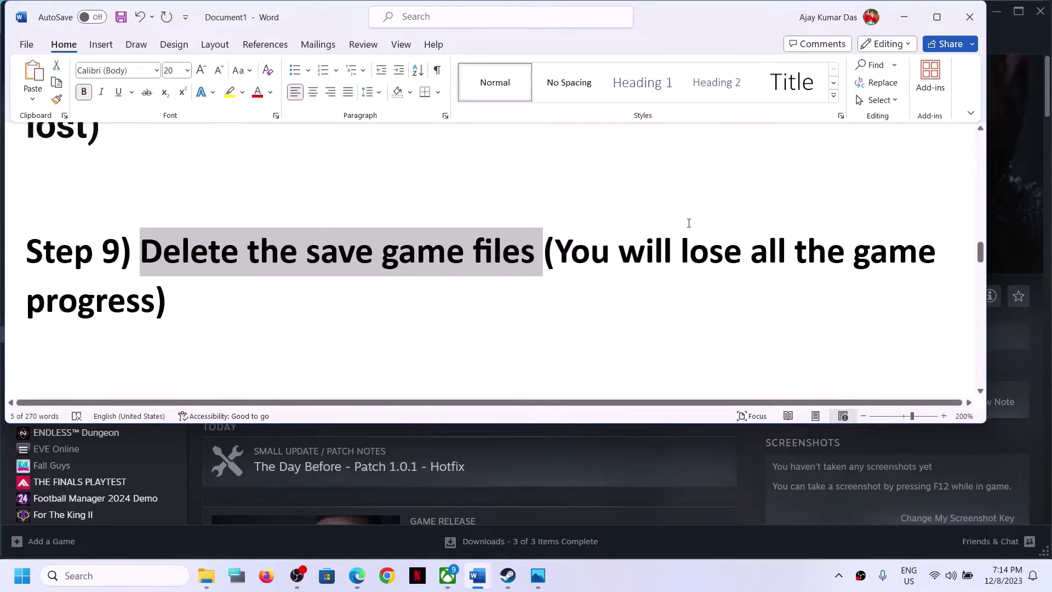
{"action": "mouse_move", "coordinate": [560, 249]}
{"action": "left_mouse_down"}
{"action": "mouse_move", "coordinate": [839, 252]}
{"action": "mouse_move", "coordinate": [278, 258]}
{"action": "mouse_move", "coordinate": [152, 307]}
{"action": "mouse_move", "coordinate": [618, 253]}
{"action": "mouse_move", "coordinate": [543, 255]}
{"action": "left_mouse_up"}
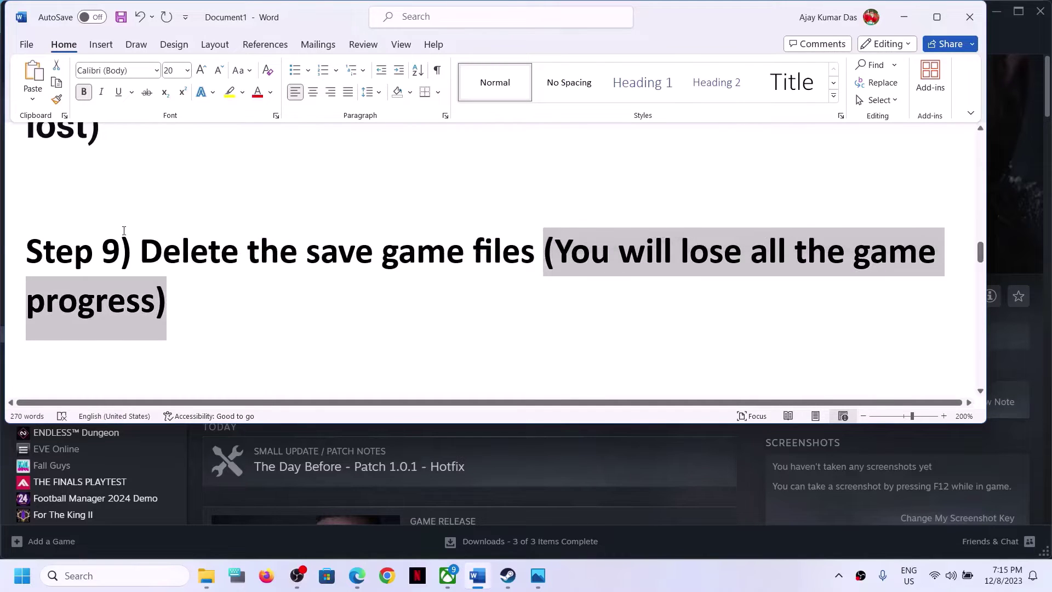
{"action": "left_click_drag", "start_coordinate": [465, 253], "coordinate": [141, 253]}
{"action": "left_click", "coordinate": [905, 19]}
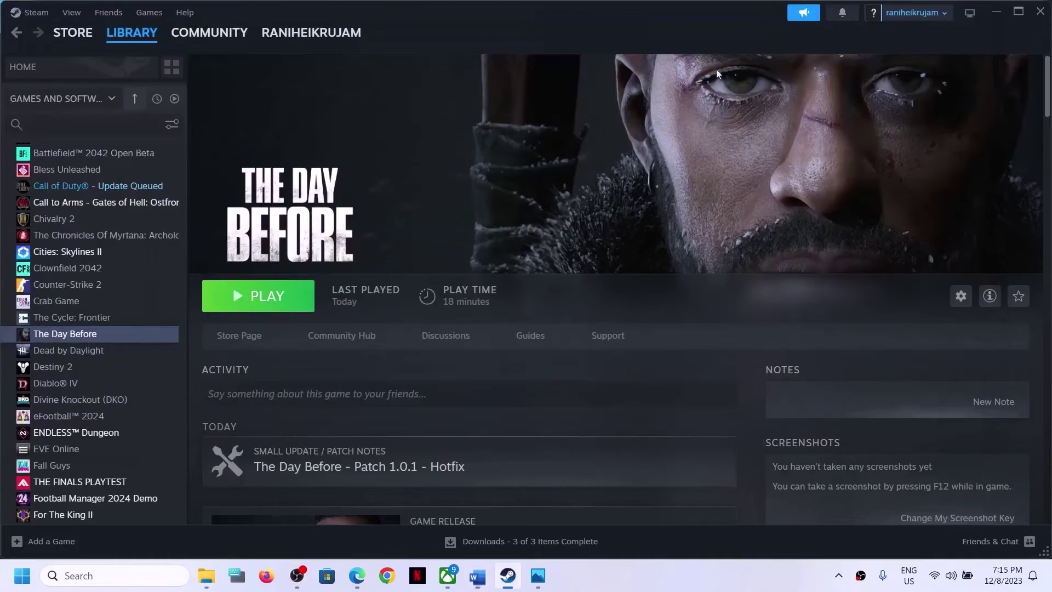
- Browse to C:\Users\profile\AppData\Local and bring up the Survival folder's context menu
{"action": "mouse_move", "coordinate": [215, 584]}
{"action": "left_click", "coordinate": [129, 496]}
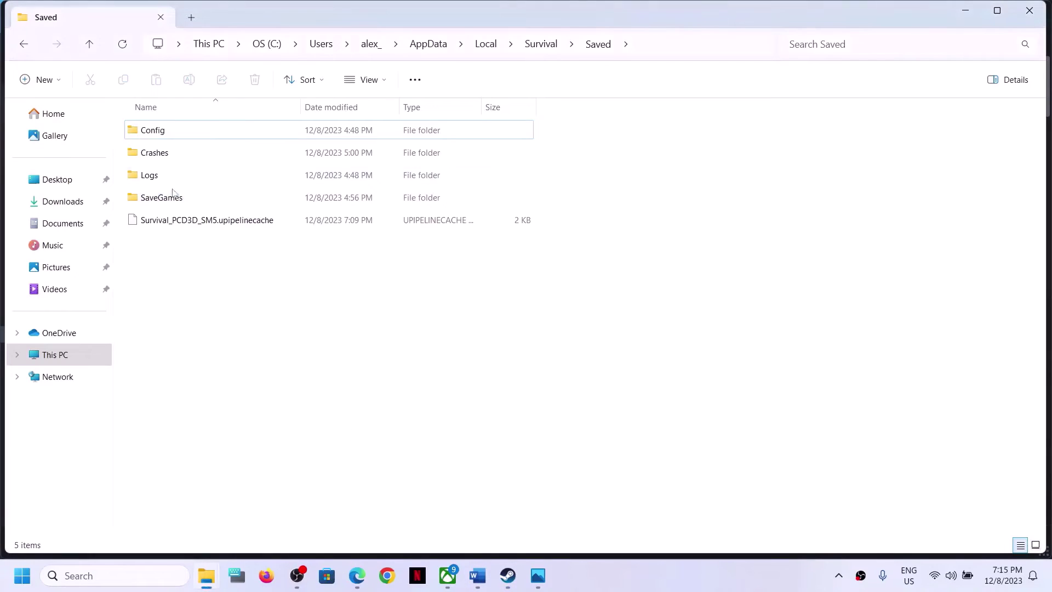
{"action": "left_click", "coordinate": [89, 44]}
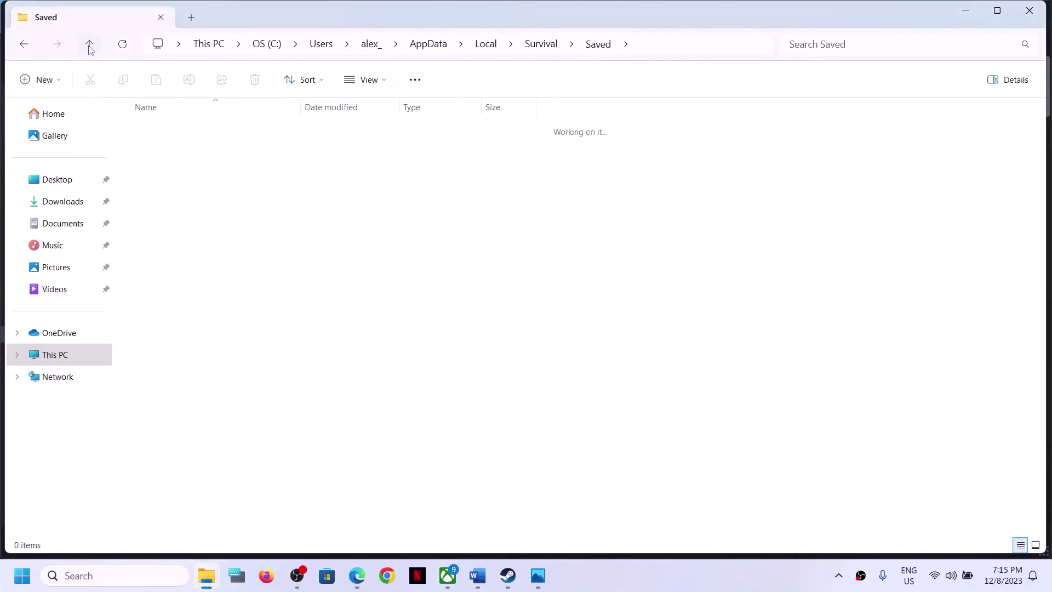
{"action": "left_click", "coordinate": [89, 44]}
{"action": "left_click", "coordinate": [60, 356]}
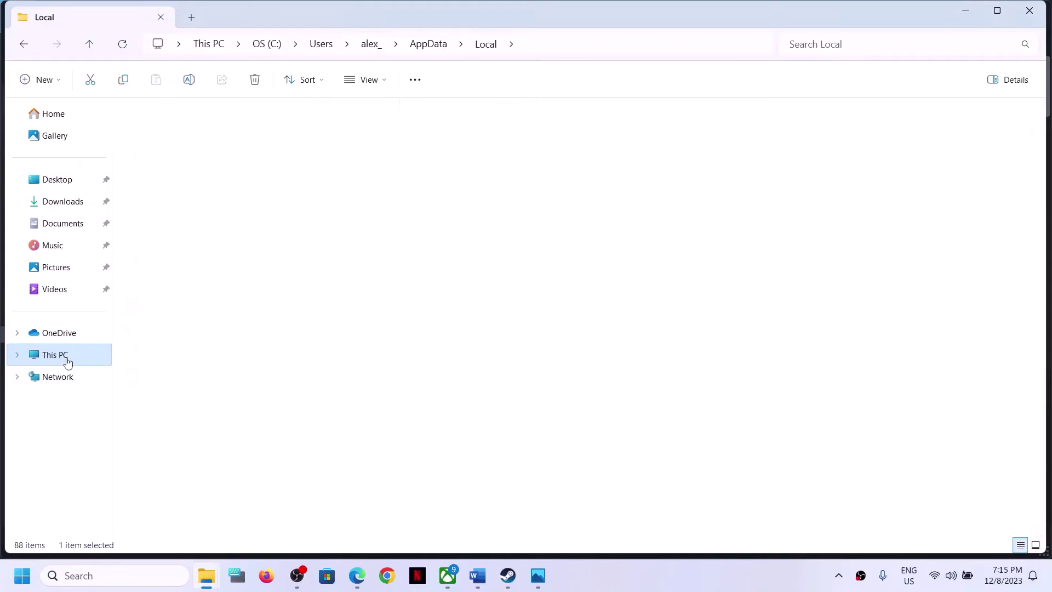
{"action": "double_click", "coordinate": [190, 140]}
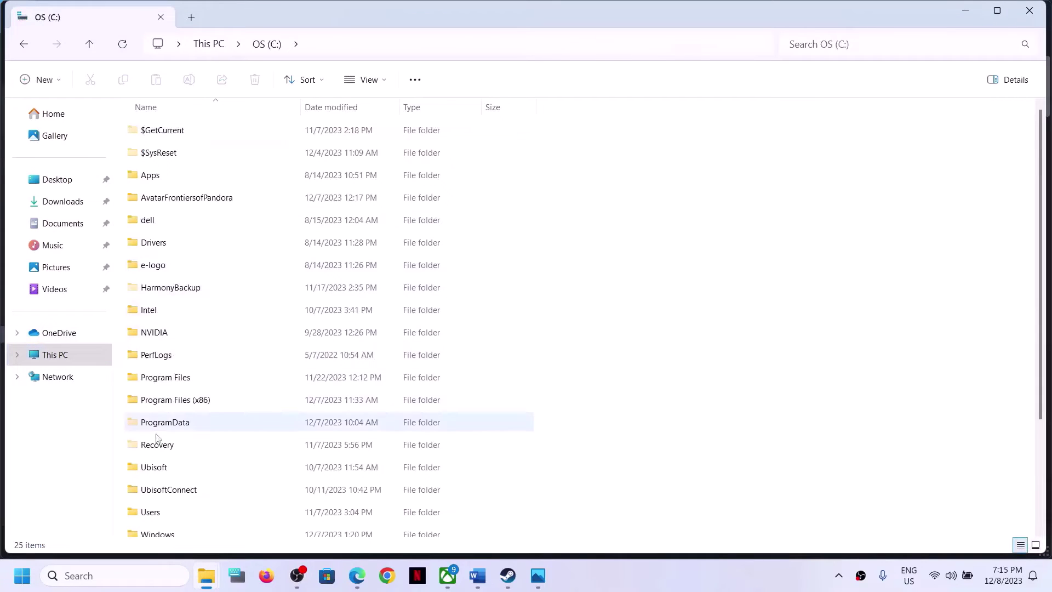
{"action": "scroll", "coordinate": [181, 417], "scroll_direction": "down", "scroll_amount": 1}
{"action": "double_click", "coordinate": [153, 466]}
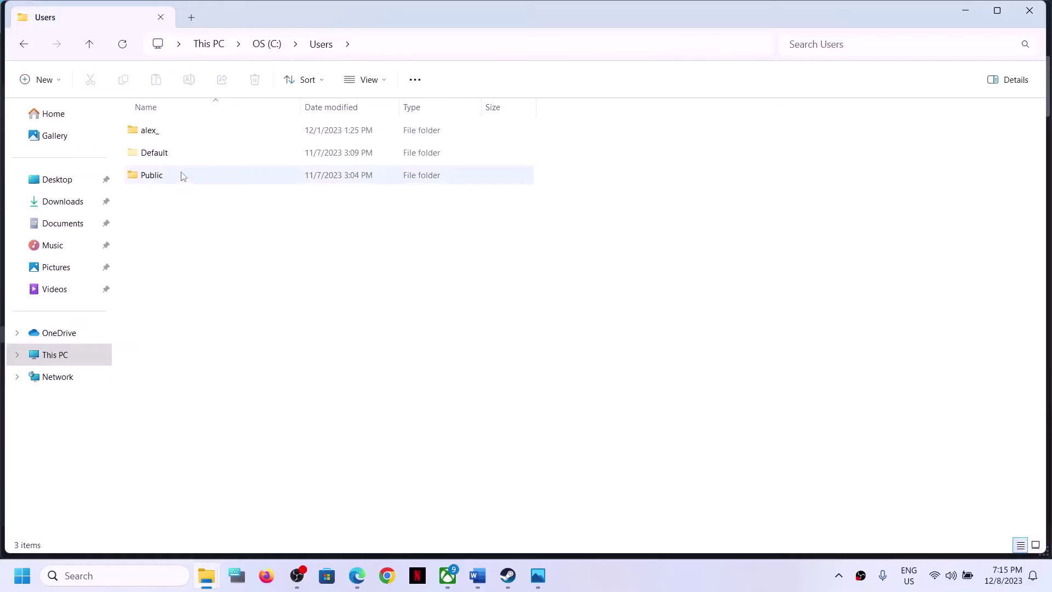
{"action": "double_click", "coordinate": [153, 129]}
{"action": "double_click", "coordinate": [194, 152]}
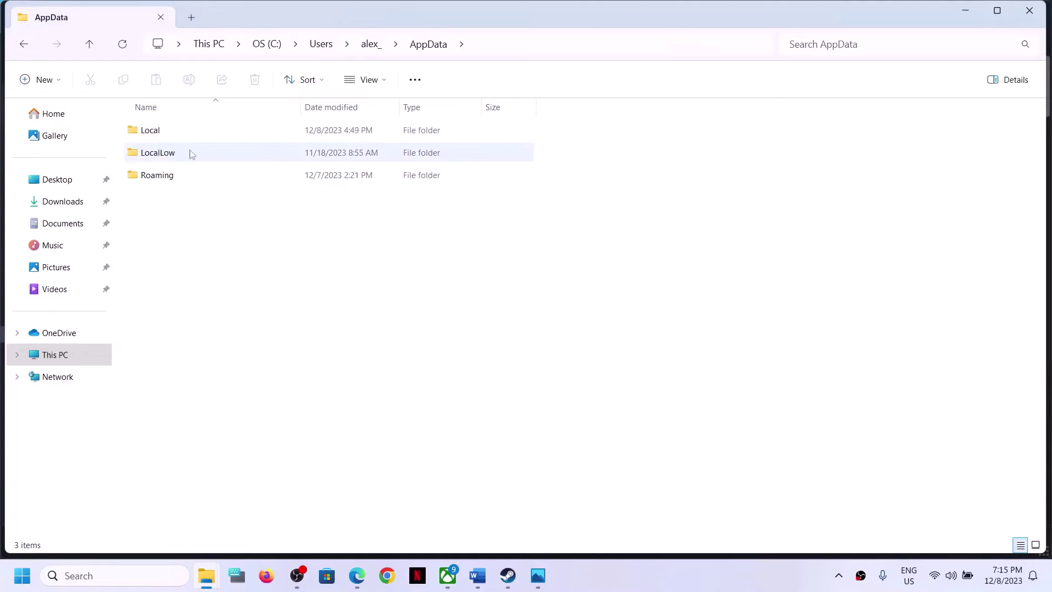
{"action": "double_click", "coordinate": [156, 137]}
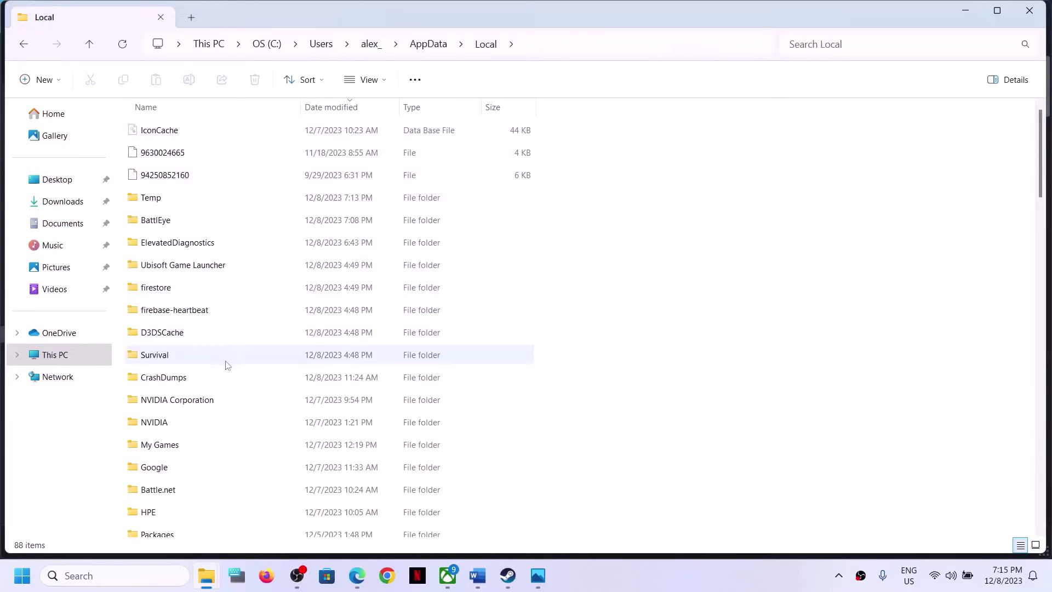
{"action": "left_click", "coordinate": [163, 356]}
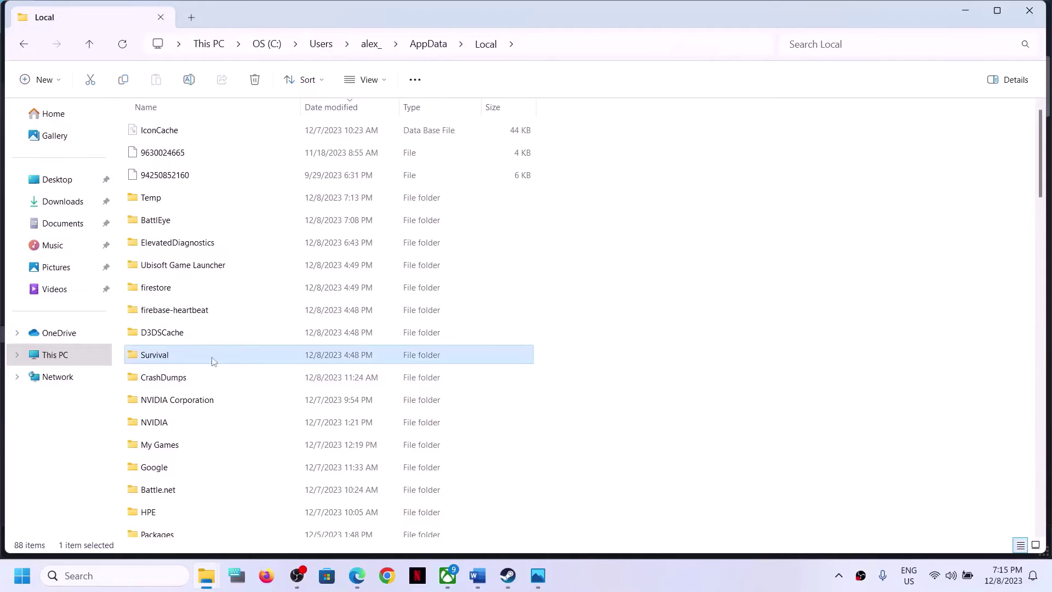
{"action": "right_click", "coordinate": [190, 363]}
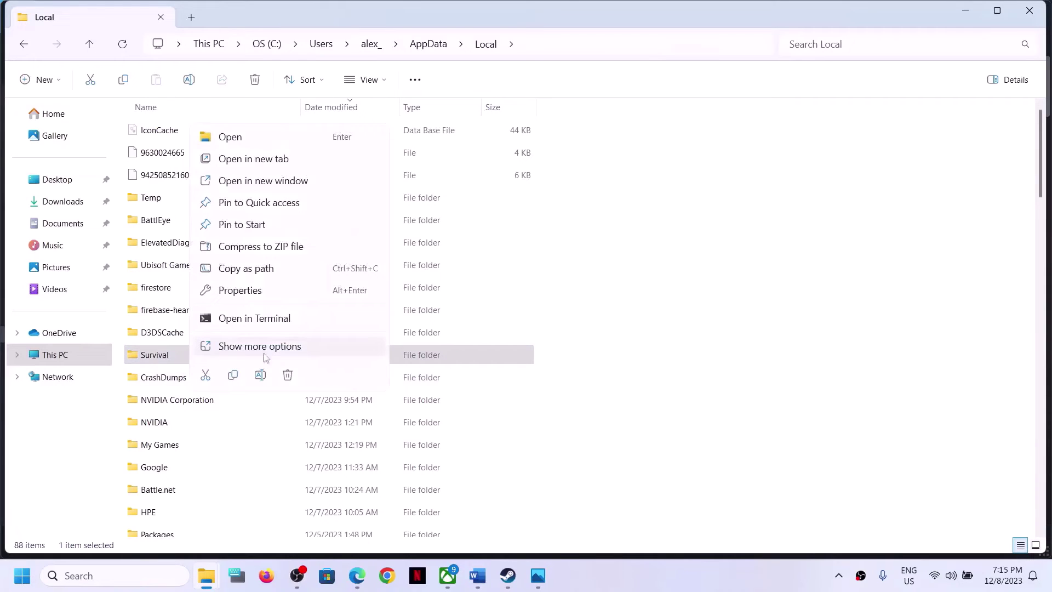
- Copy the Step 10 Visual C++ download link from the Word notes
{"action": "left_click", "coordinate": [814, 446]}
{"action": "left_click", "coordinate": [508, 575]}
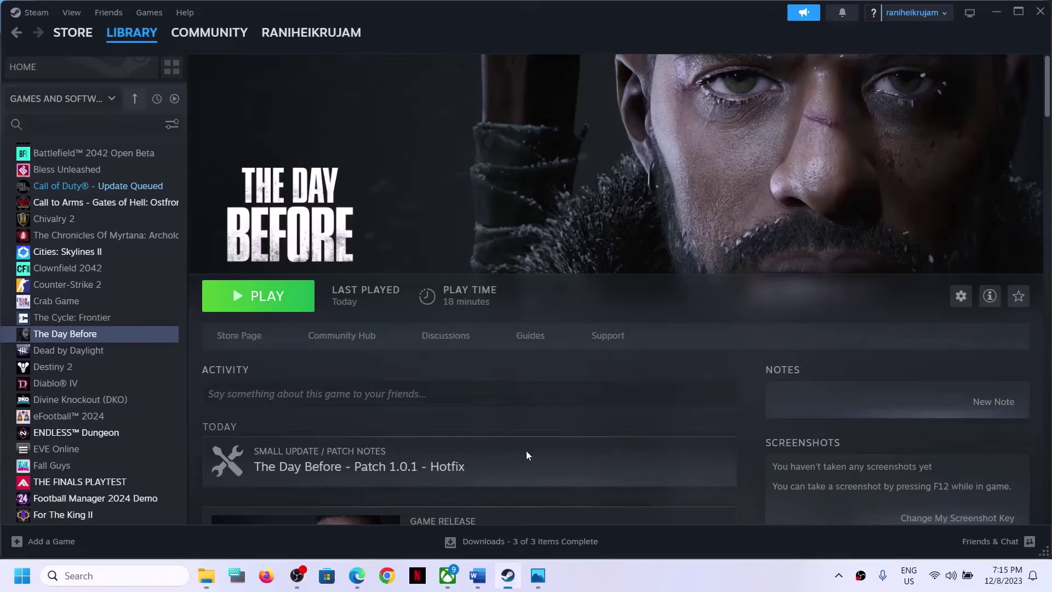
{"action": "left_click", "coordinate": [477, 575]}
{"action": "scroll", "coordinate": [230, 329], "scroll_direction": "down", "scroll_amount": 5}
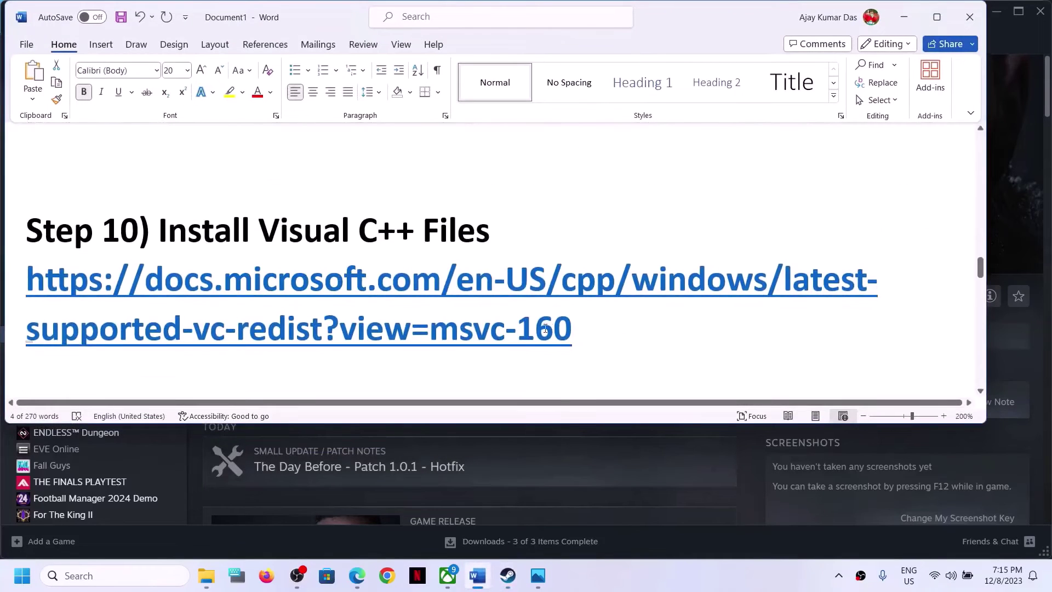
{"action": "triple_click", "coordinate": [428, 326]}
{"action": "right_click", "coordinate": [91, 307]}
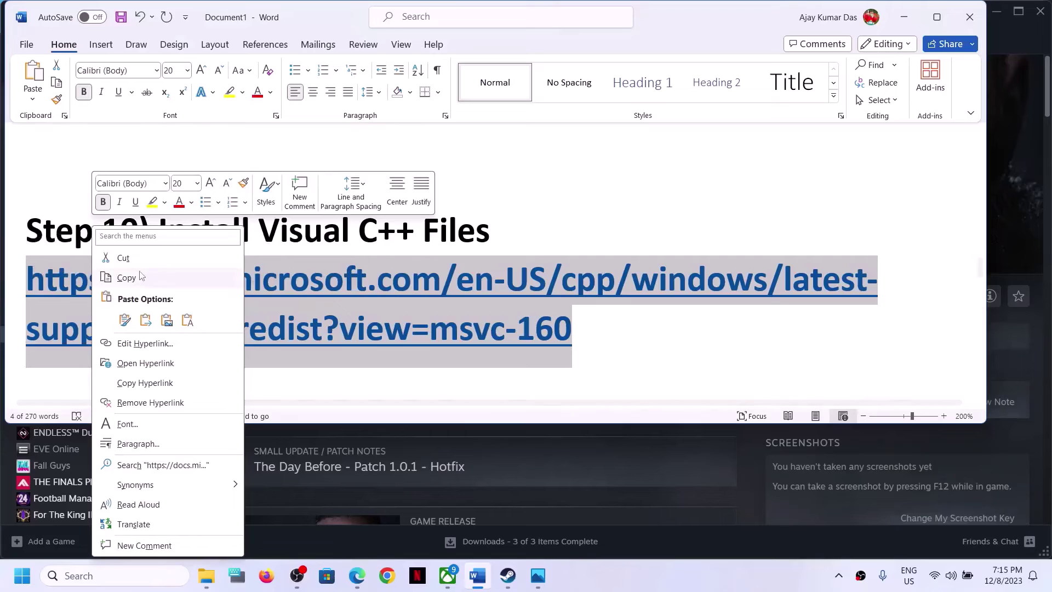
{"action": "left_click", "coordinate": [127, 277]}
{"action": "left_click", "coordinate": [387, 575]}
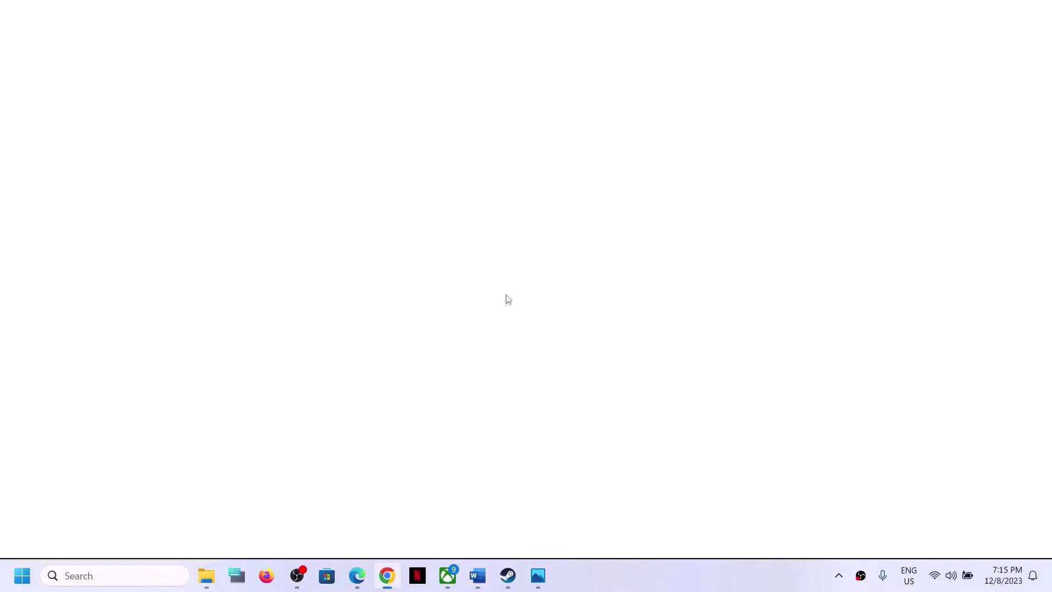
- Load the pasted Visual C++ Redistributable page and download the x86 vc_redist
{"action": "key", "text": "ctrl+v"}
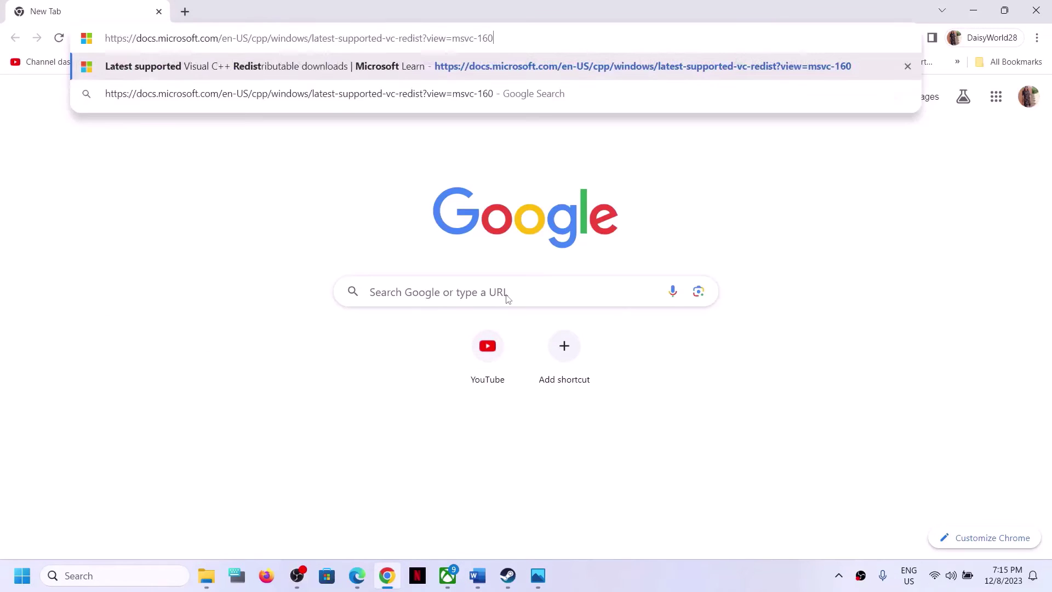
{"action": "key", "text": "Return"}
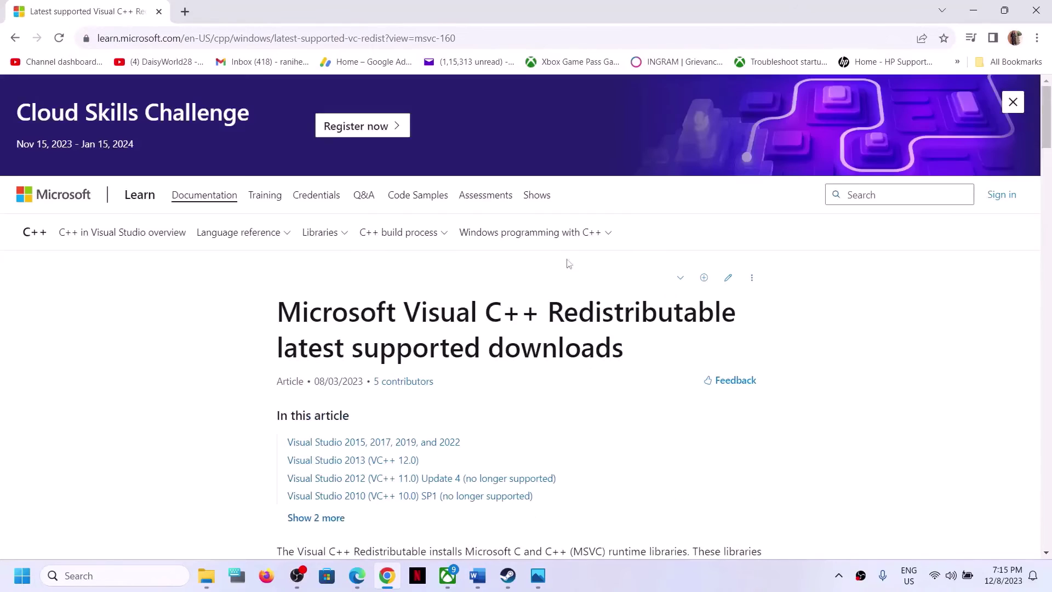
{"action": "scroll", "coordinate": [451, 470], "scroll_direction": "down", "scroll_amount": 8}
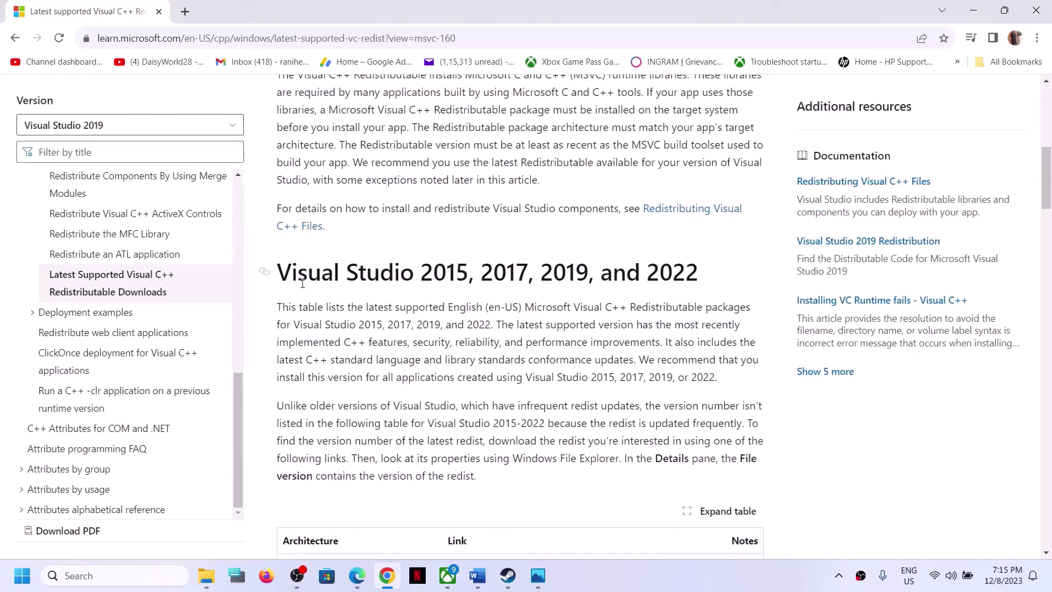
{"action": "left_click_drag", "start_coordinate": [303, 284], "coordinate": [706, 260]}
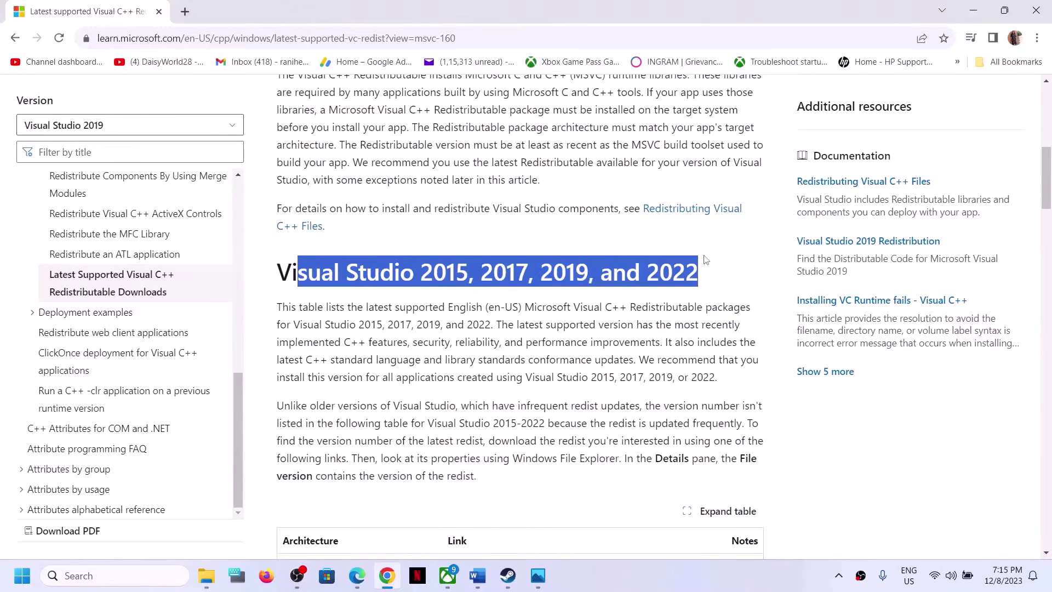
{"action": "scroll", "coordinate": [584, 314], "scroll_direction": "down", "scroll_amount": 5}
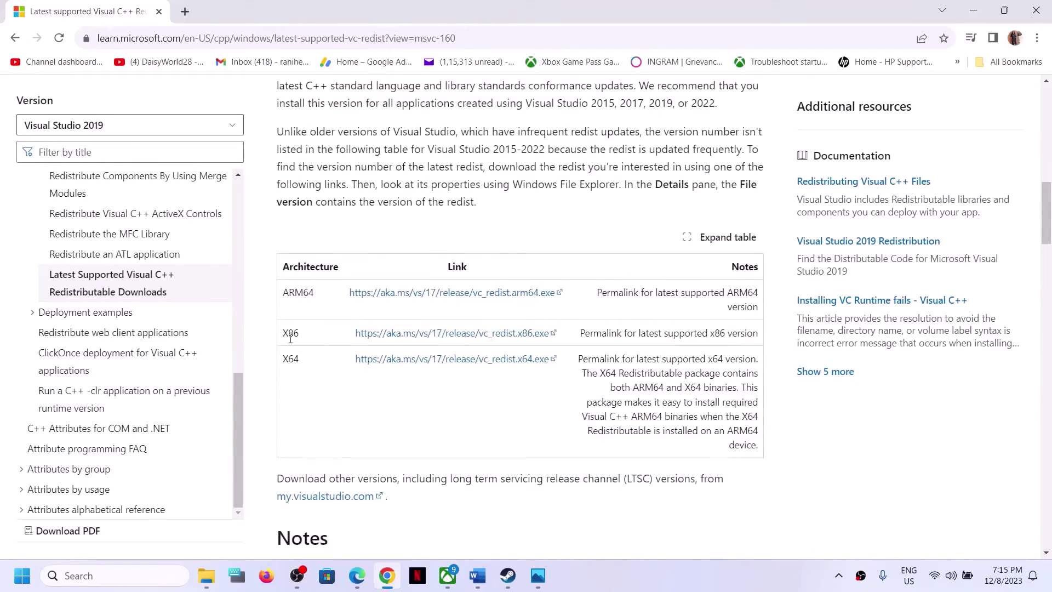
{"action": "left_click_drag", "start_coordinate": [283, 332], "coordinate": [429, 333]}
{"action": "left_click", "coordinate": [429, 333]}
{"action": "left_click_drag", "start_coordinate": [289, 359], "coordinate": [299, 358]}
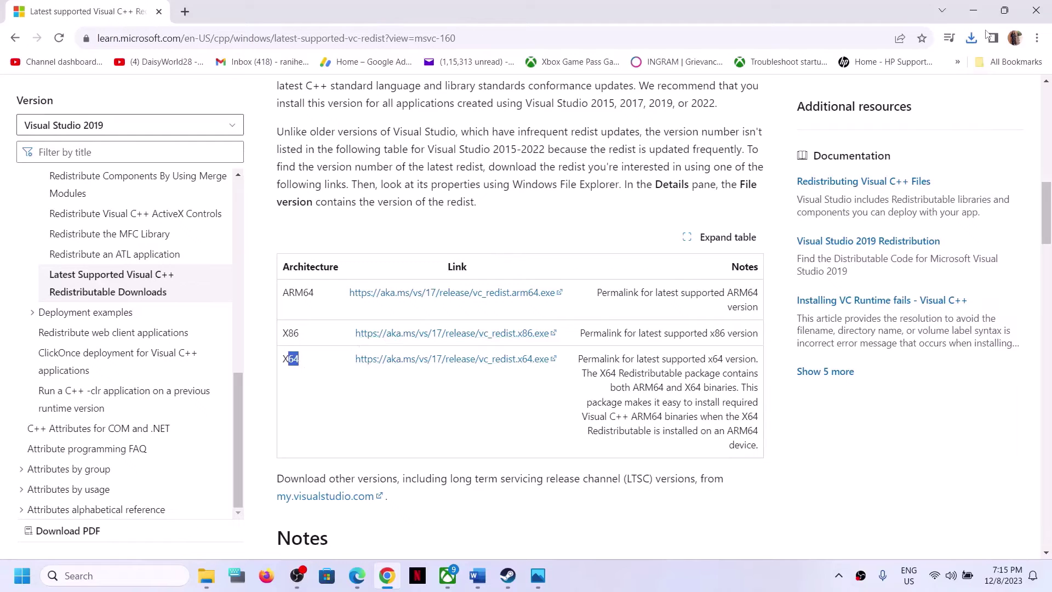
- Run the x64 redistributable installer, choose Repair, and acknowledge the reboot-required error
{"action": "left_click", "coordinate": [971, 38]}
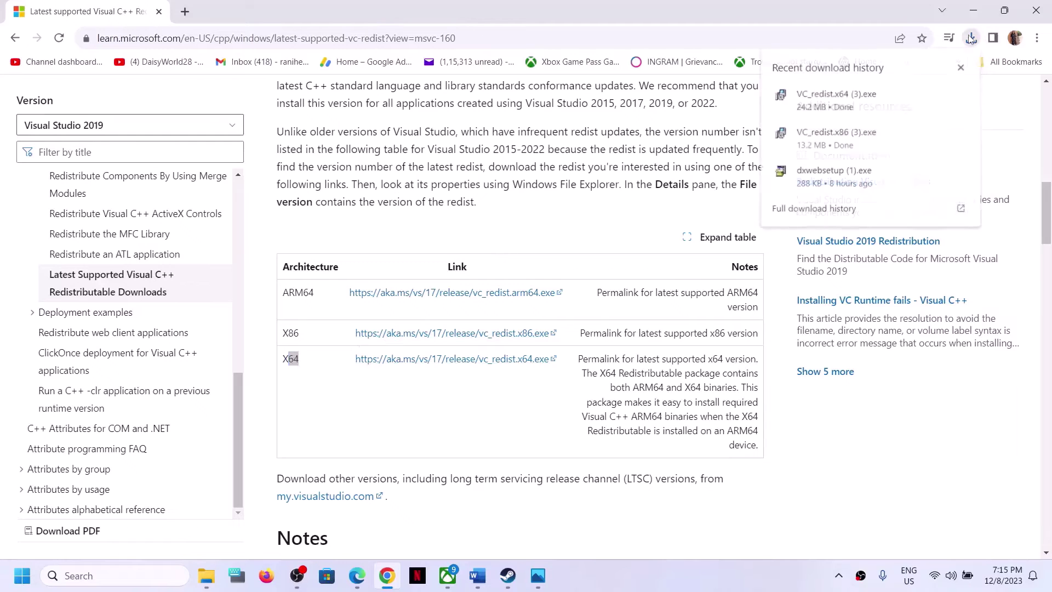
{"action": "left_click", "coordinate": [842, 101]}
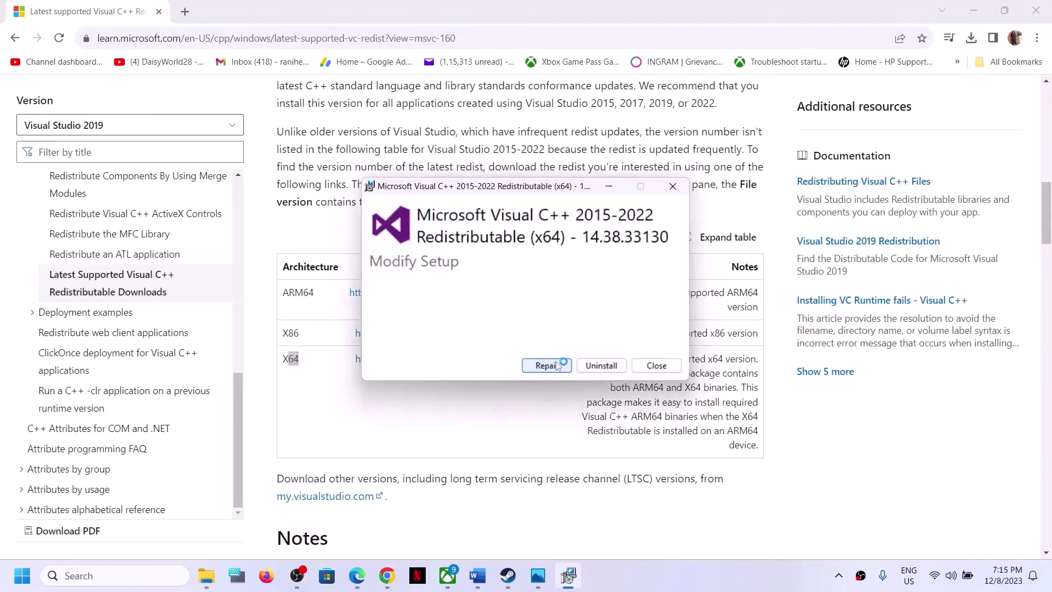
{"action": "left_click", "coordinate": [557, 366]}
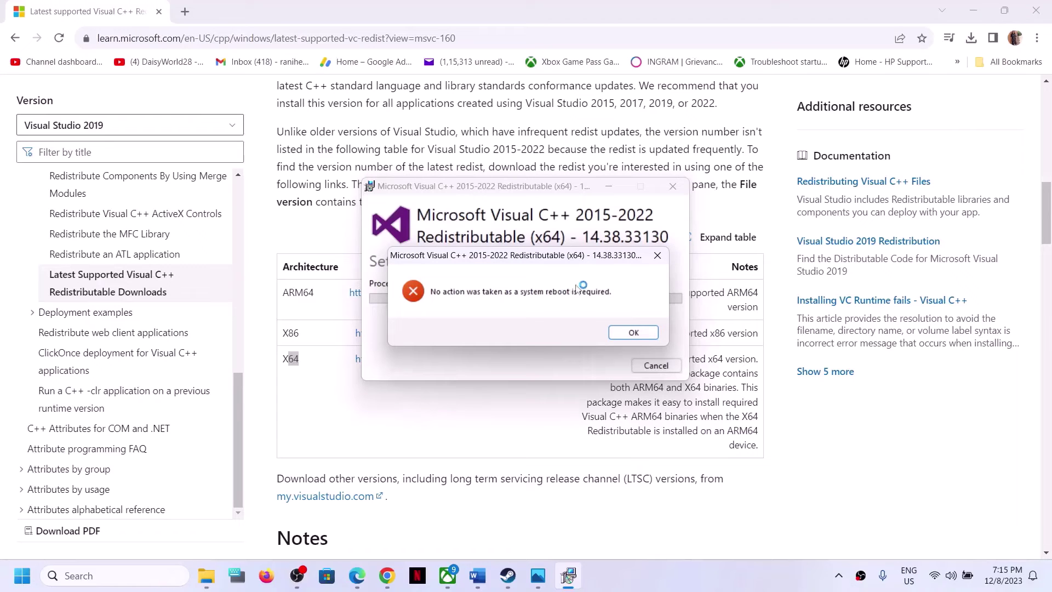
{"action": "left_click", "coordinate": [623, 336]}
- Repair the x86 redistributable, then close both Setup Failed windows
{"action": "left_click", "coordinate": [971, 44]}
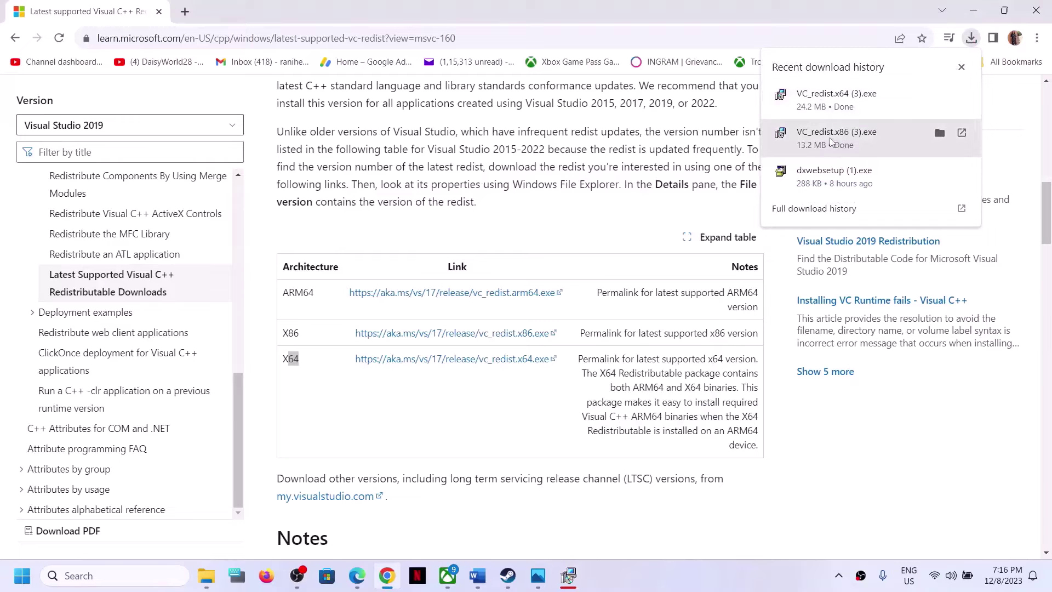
{"action": "left_click", "coordinate": [570, 577]}
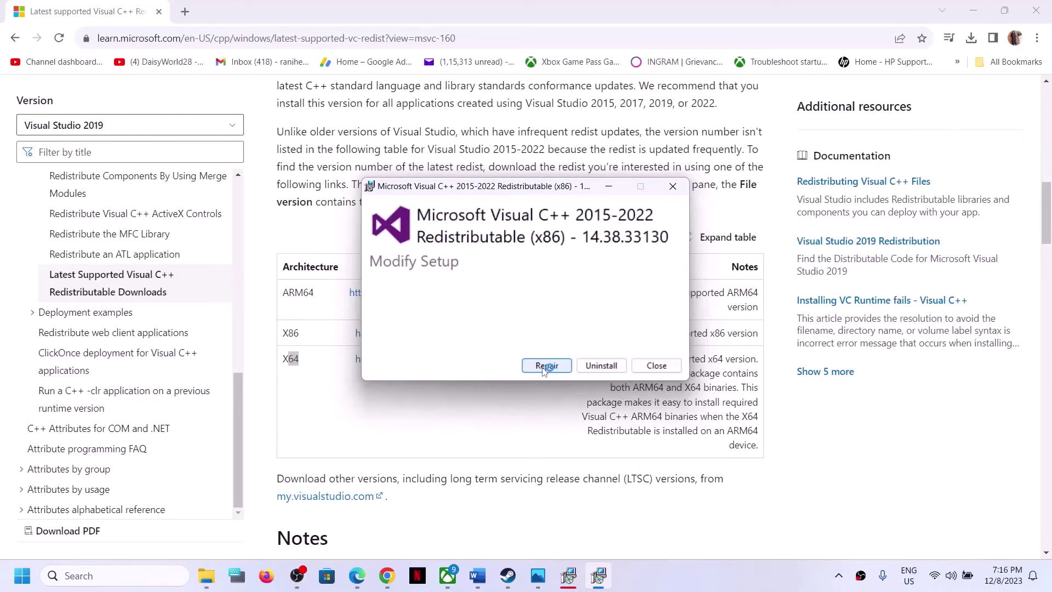
{"action": "left_click", "coordinate": [545, 366]}
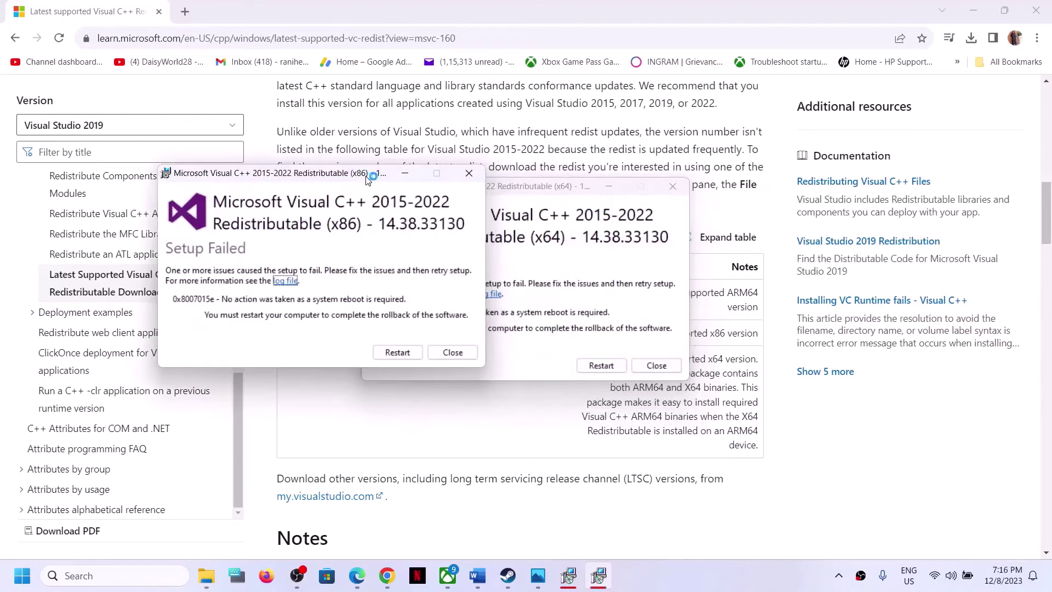
{"action": "left_click_drag", "start_coordinate": [559, 193], "coordinate": [697, 190]}
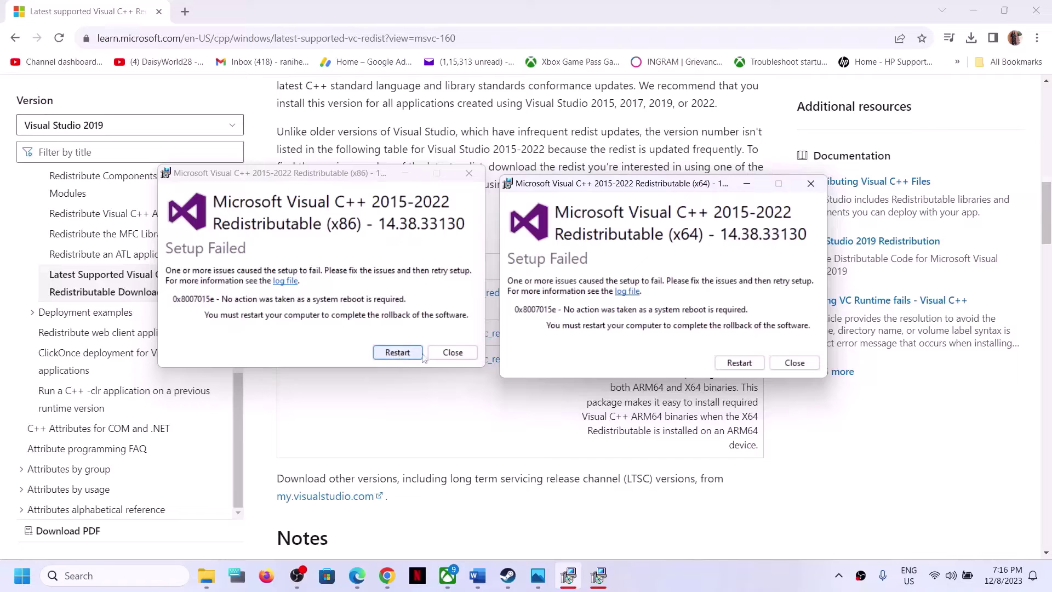
{"action": "left_click", "coordinate": [453, 352]}
{"action": "left_click", "coordinate": [794, 363]}
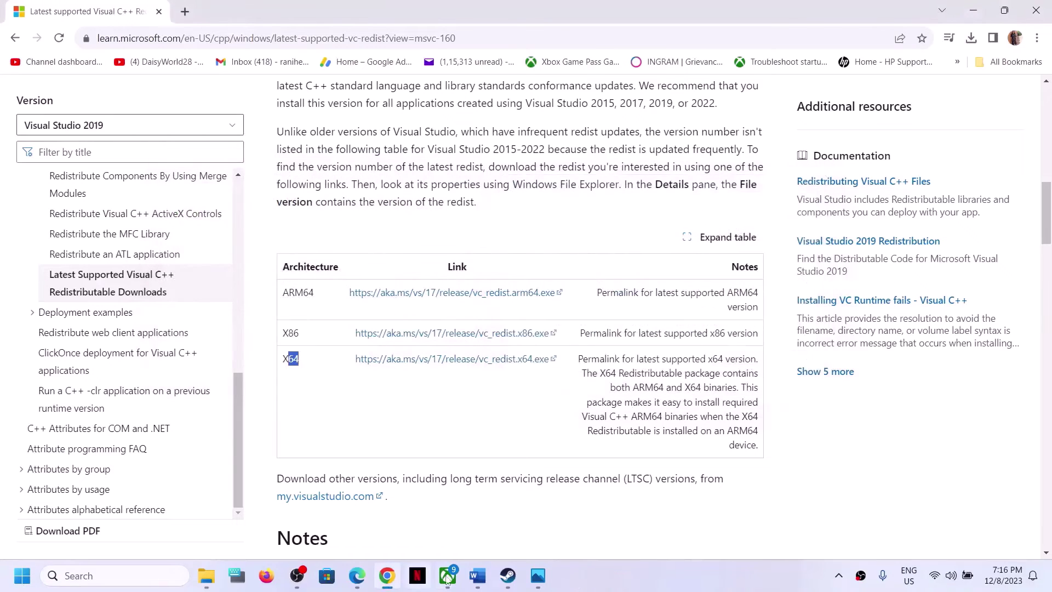